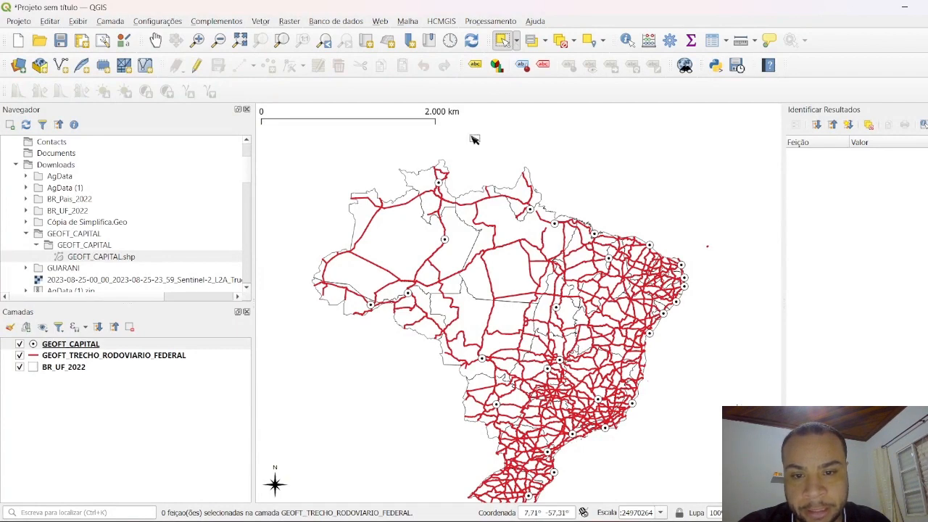
Step: Select northern capital points individually in the GEOFT_CAPITAL layer, starting with Boa Vista and ending with the one southeast of Macapá
scroll(439, 175, "up", 1)
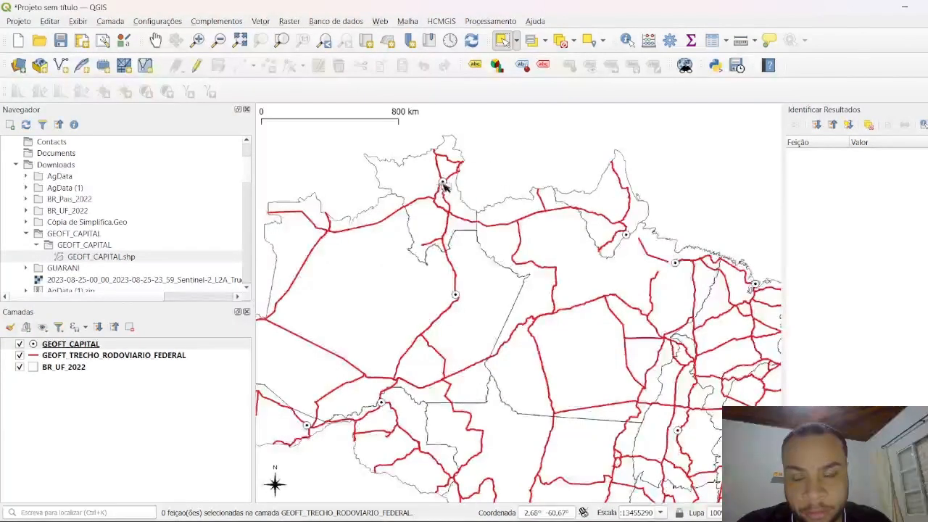
left_click(70, 346)
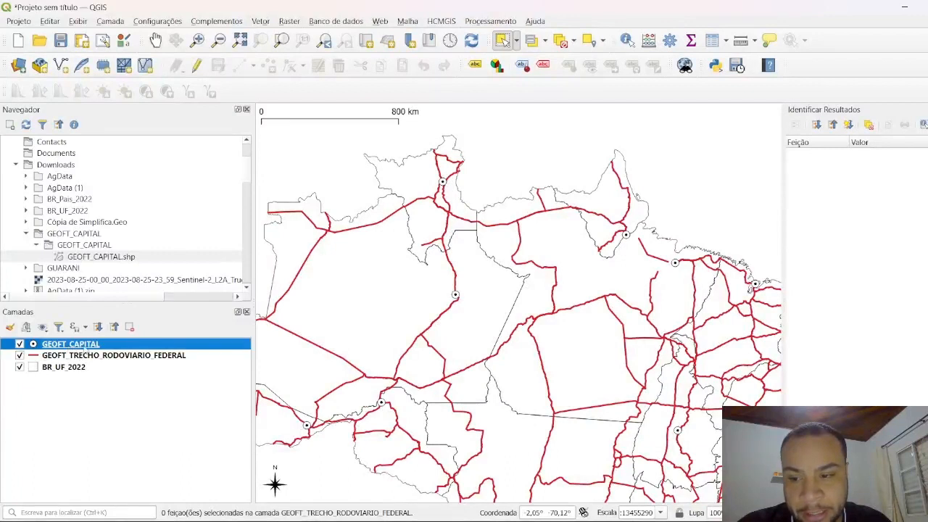
left_click(444, 184)
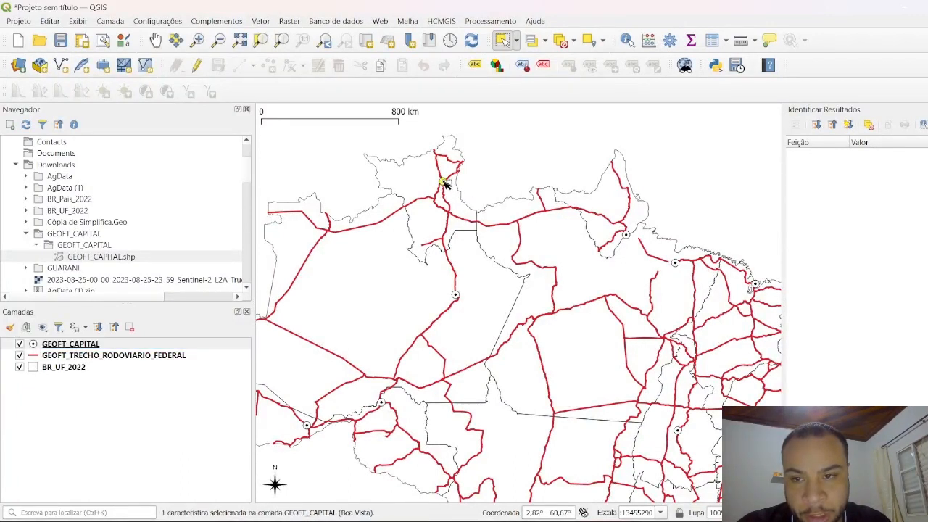
left_click(455, 296)
left_click(623, 235)
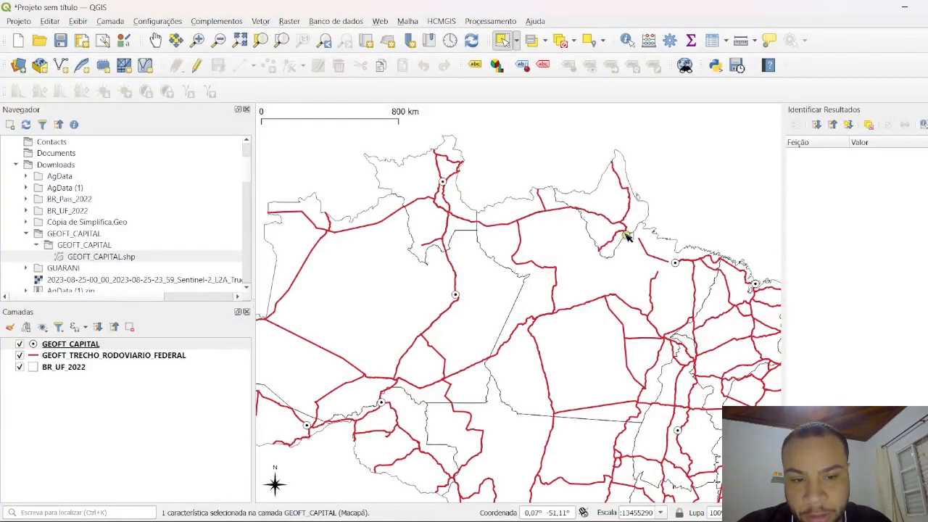
left_click(678, 264)
Step: Select Macapá and the capital southeast of it with a selection rectangle, and clear the selection in all layers
left_click_drag(605, 200, 497, 152)
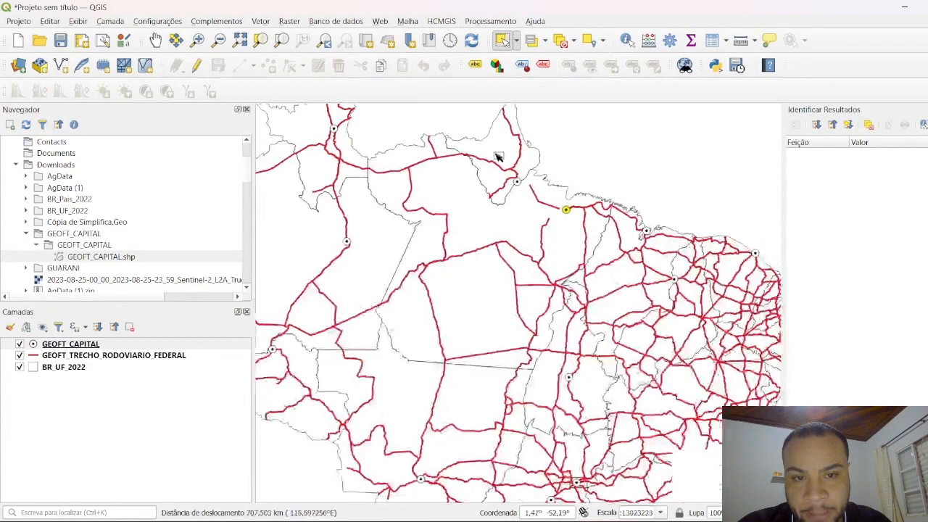
left_click(450, 118)
left_click_drag(587, 231, 463, 153)
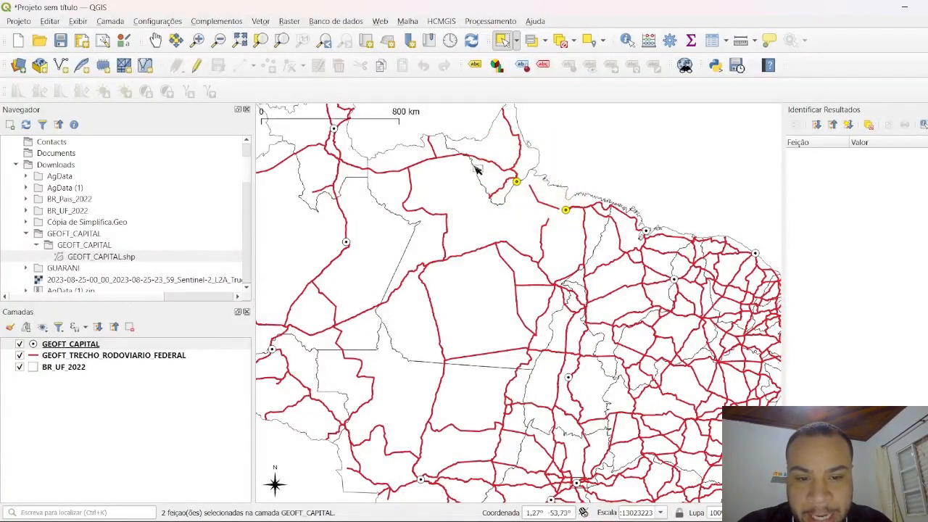
left_click_drag(569, 232, 478, 161)
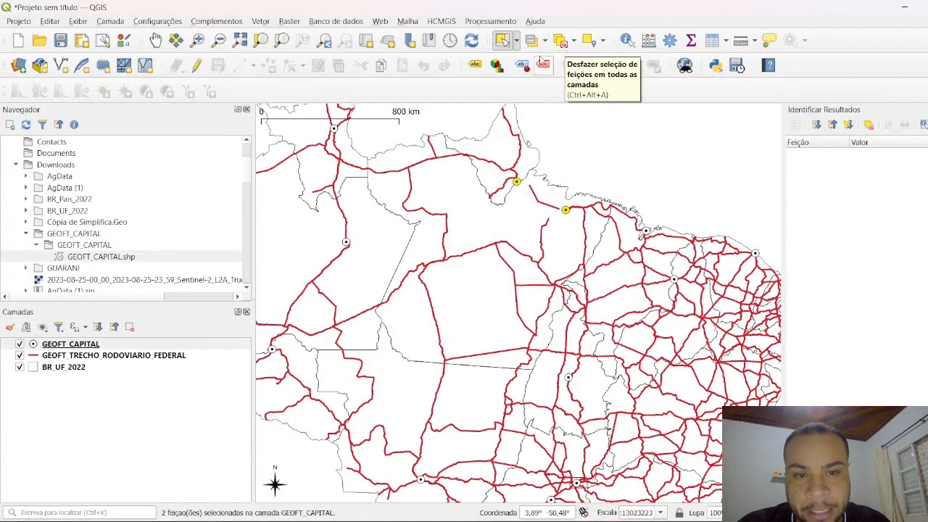
left_click(563, 48)
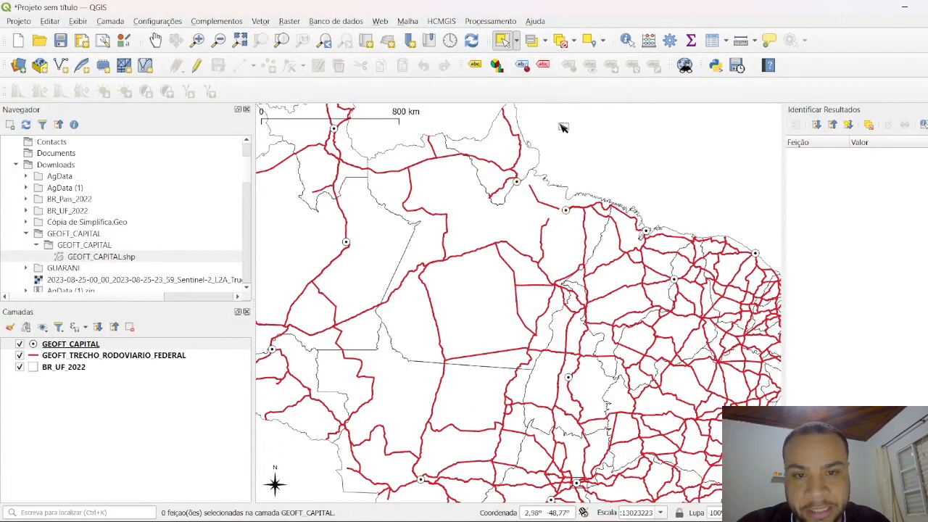
Step: Select Macapá, the capital southeast of it and the one far to the west with a polygon, and clear the selection
left_click(516, 41)
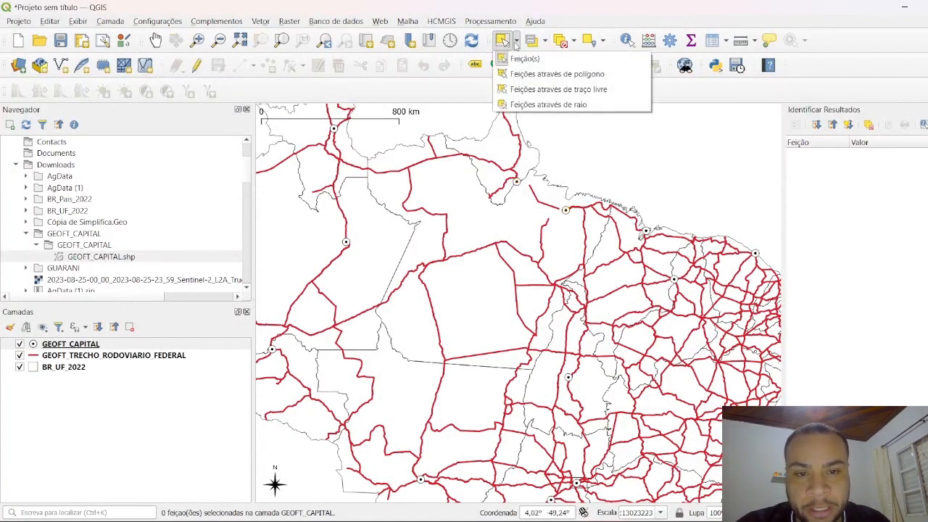
left_click(528, 75)
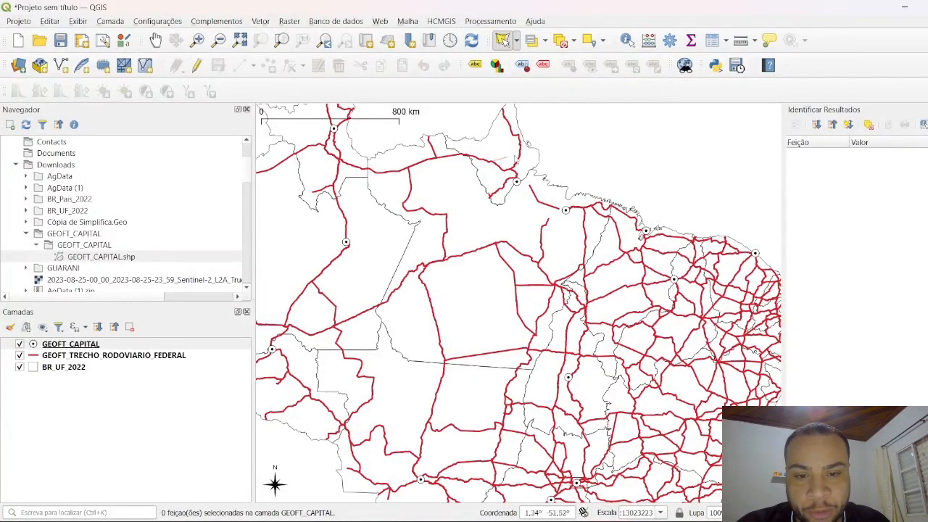
left_click(527, 147)
left_click(585, 173)
left_click(601, 207)
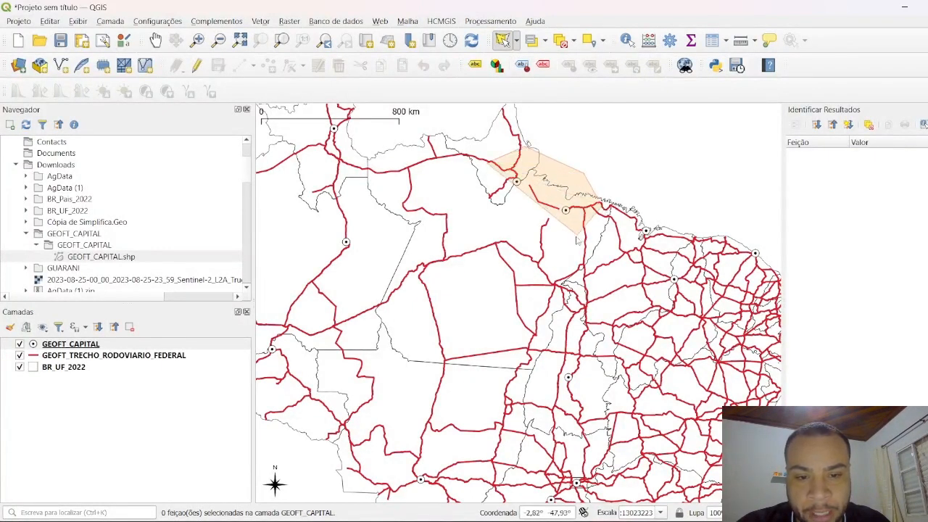
left_click(578, 238)
left_click(464, 289)
left_click(320, 255)
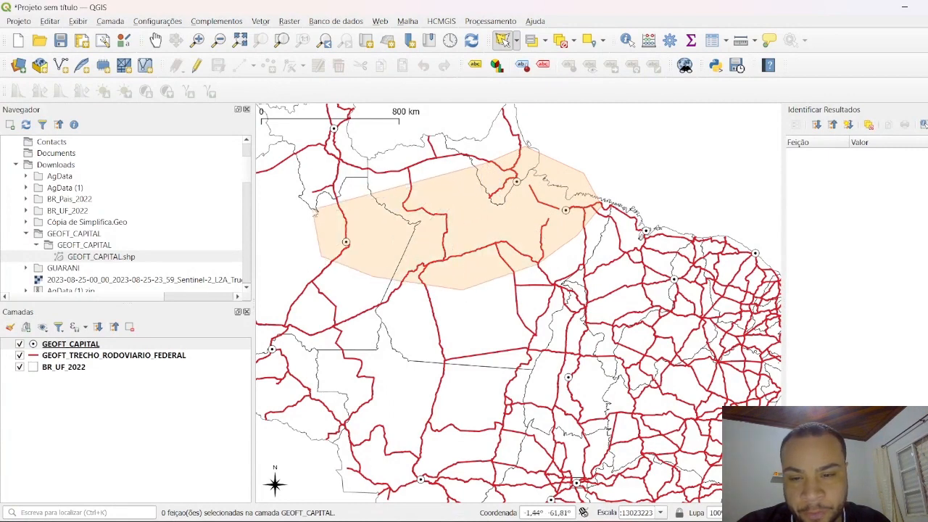
right_click(388, 190)
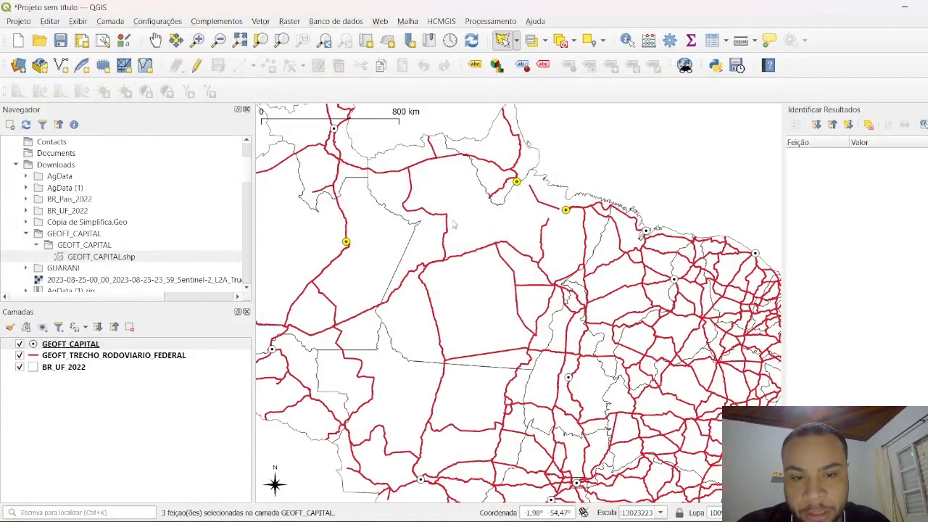
left_click_drag(453, 224, 516, 228)
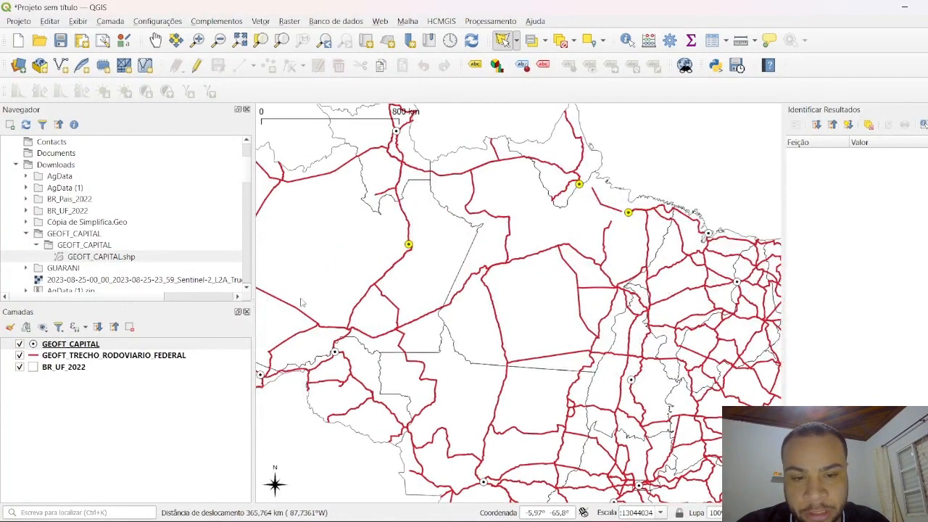
left_click(561, 40)
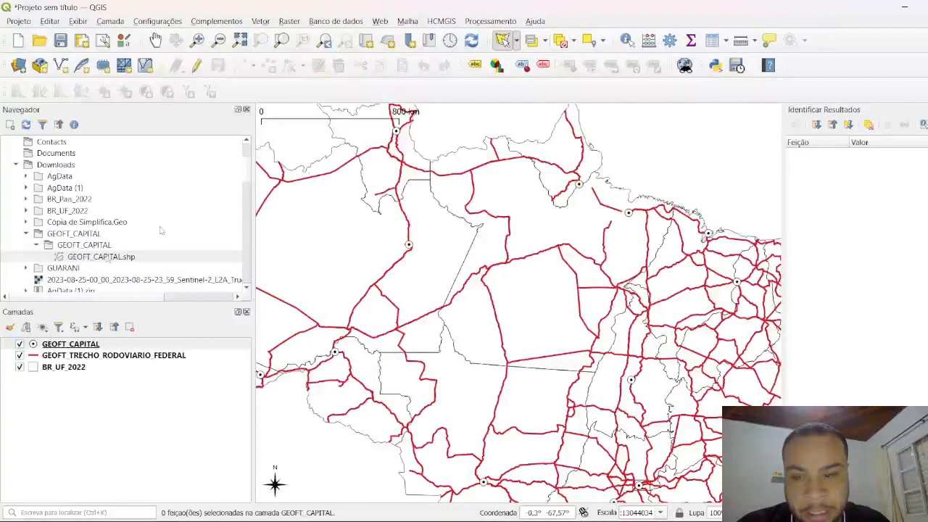
Step: Set the fill color of the outer circle in the GEOFT_CAPITAL marker symbol to the standard dark green and apply it
left_click(68, 345)
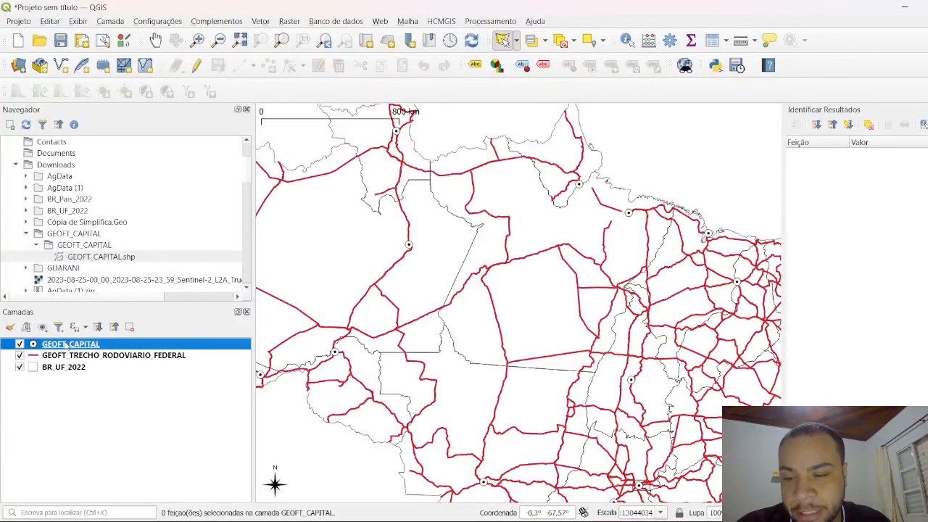
double_click(69, 345)
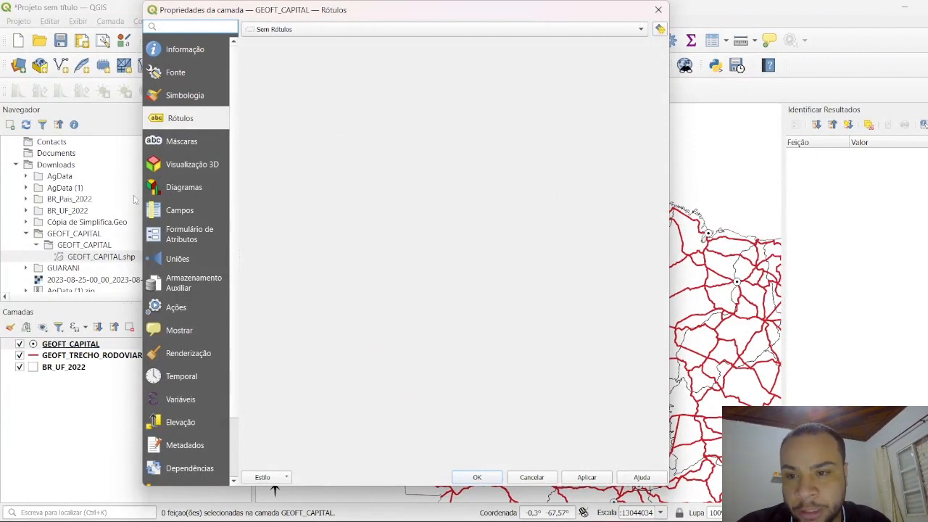
left_click(187, 97)
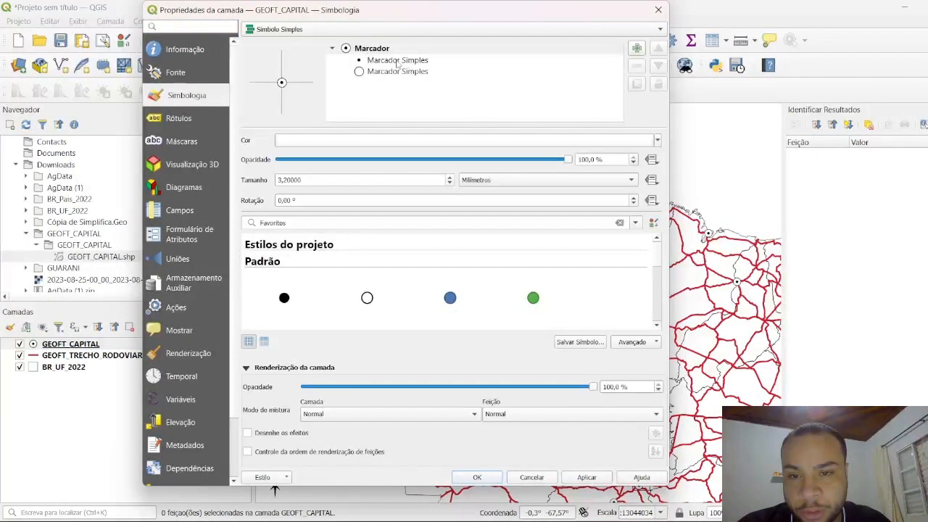
left_click(334, 74)
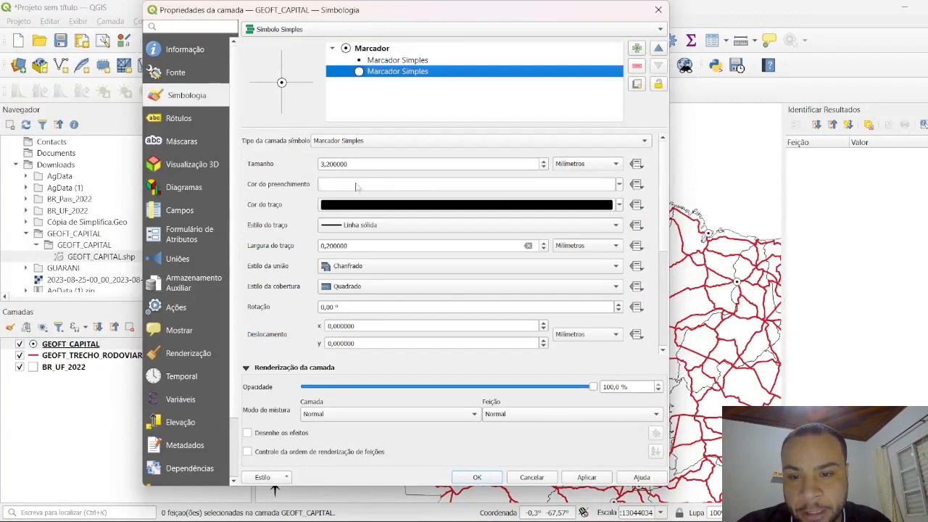
left_click(618, 186)
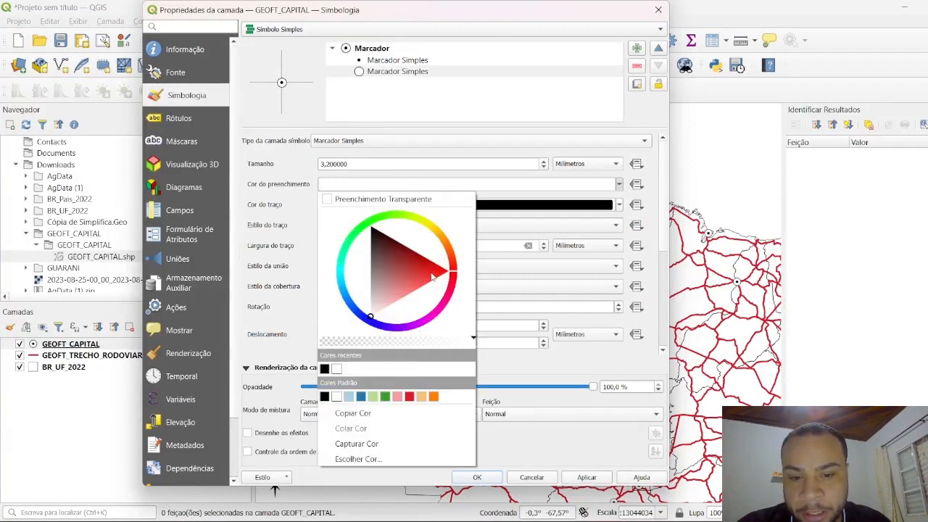
left_click(386, 396)
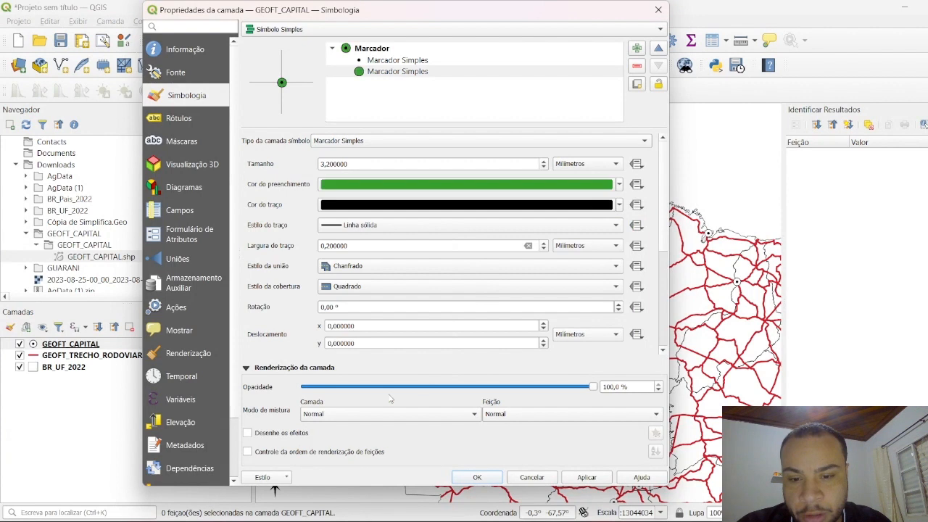
left_click(589, 478)
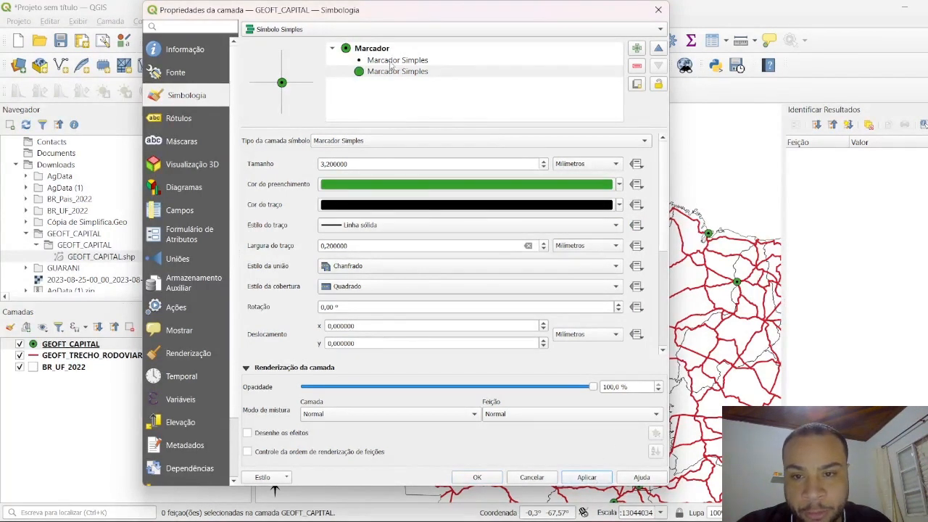
Step: Set the fill color of the small inner dot in the GEOFT_CAPITAL marker symbol to near-white and apply it
left_click(390, 63)
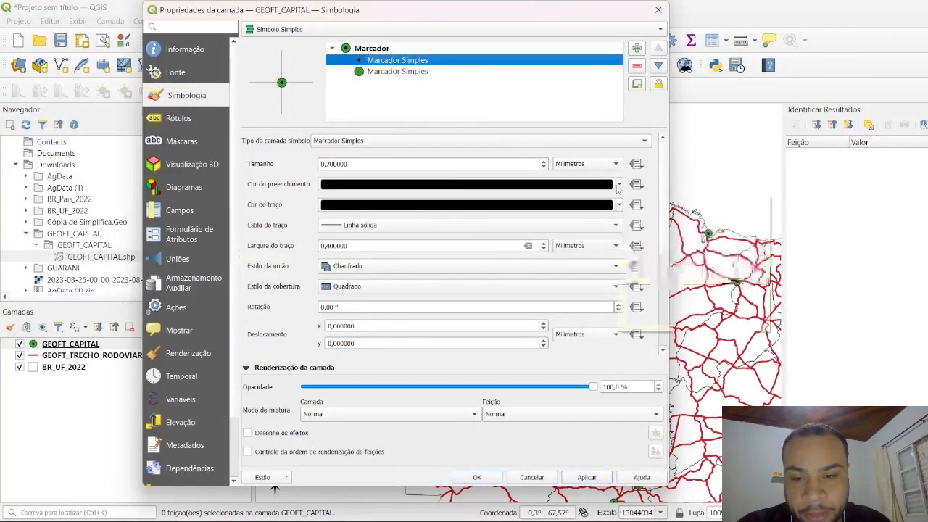
left_click(618, 184)
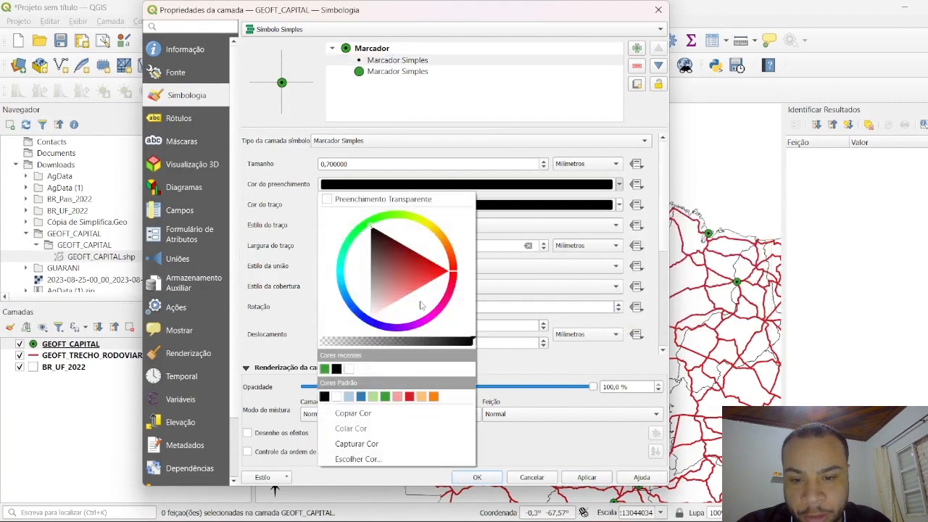
left_click_drag(421, 305, 371, 312)
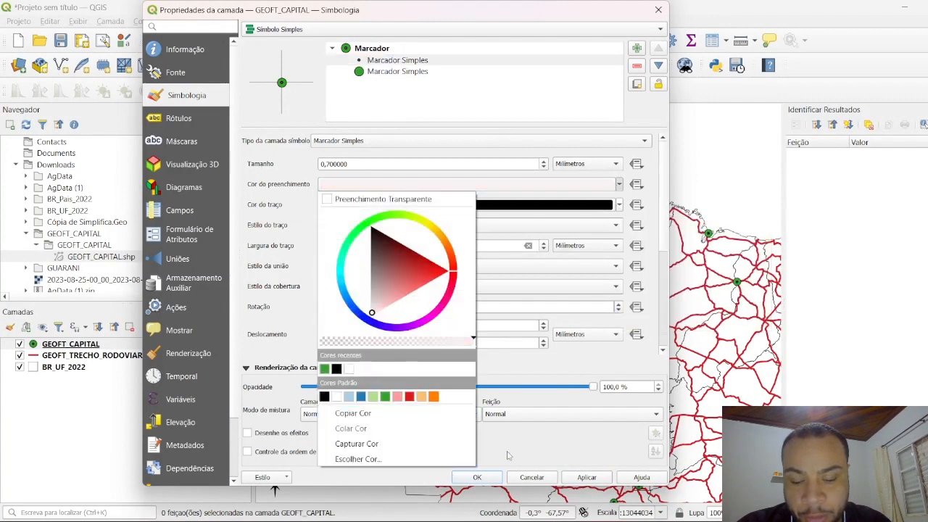
left_click(530, 445)
left_click(587, 478)
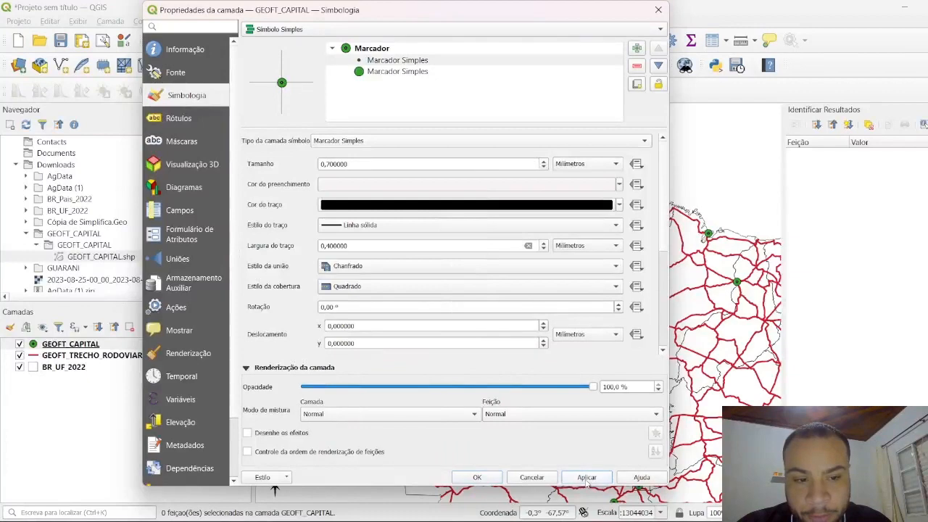
Step: Set the inner dot's stroke color to white (#ffffff) and confirm the layer's symbology
left_click(366, 206)
left_click(465, 226)
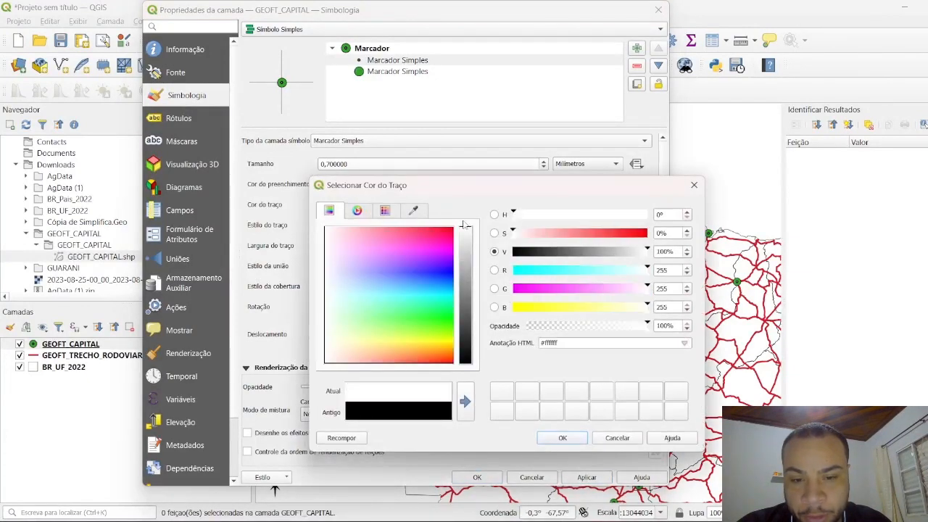
left_click(579, 440)
left_click(588, 479)
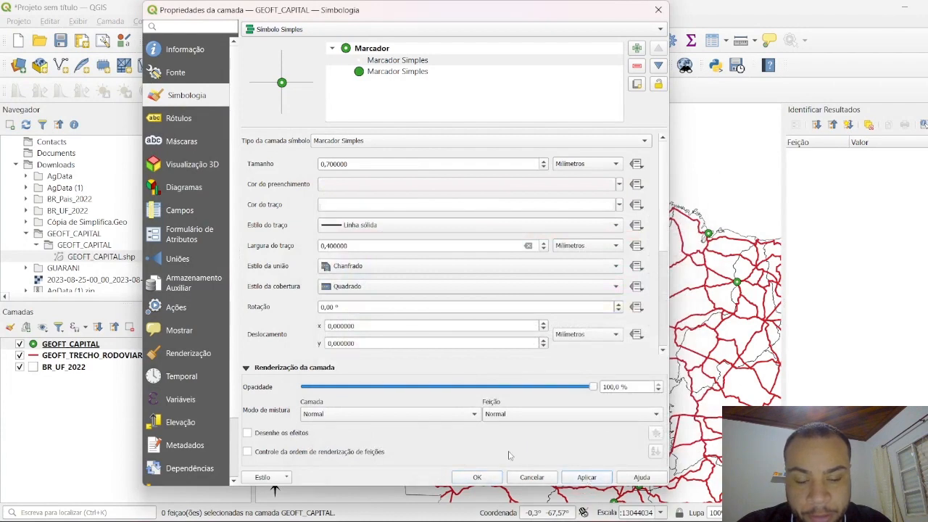
left_click(477, 477)
Step: Select northern capitals with freehand outlines, first a wide area, finally only Macapá and the capital southeast of it
left_click_drag(545, 256, 521, 281)
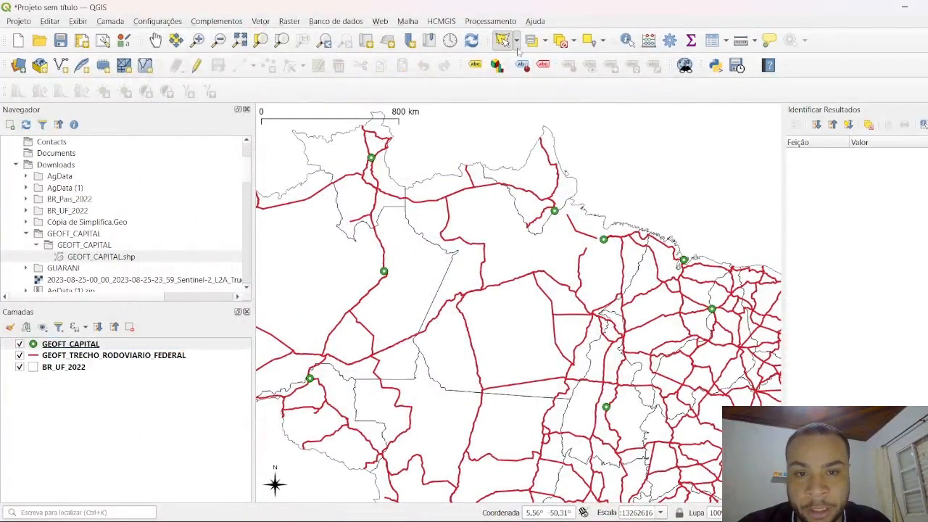
left_click(516, 43)
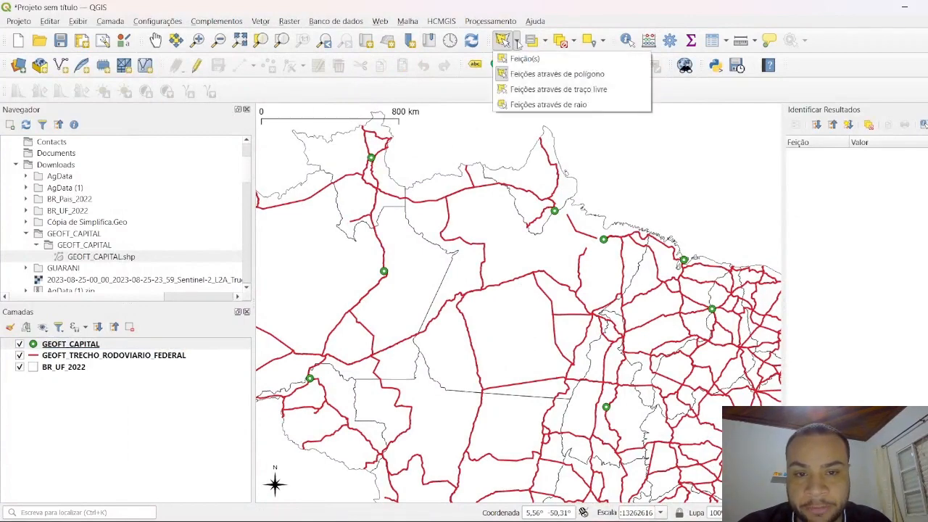
left_click(521, 90)
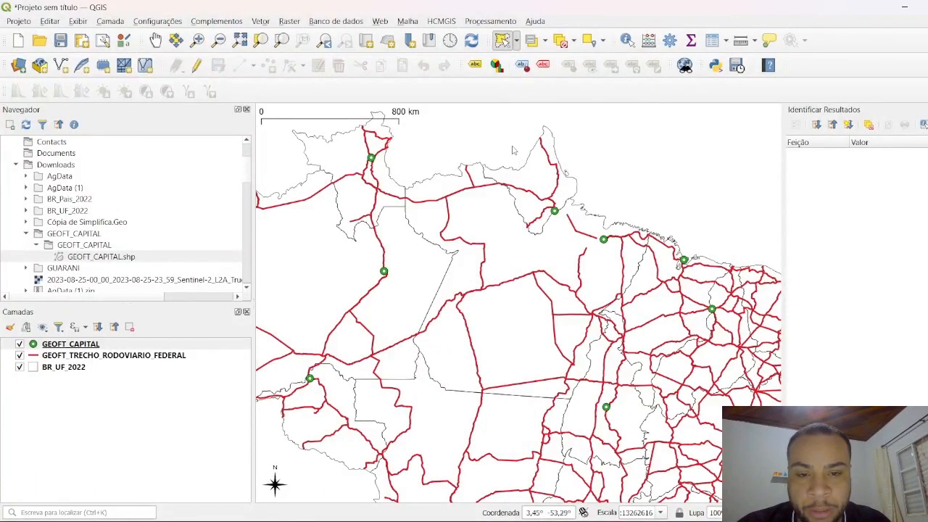
mouse_move(529, 148)
left_mouse_down()
mouse_move(632, 175)
mouse_move(683, 203)
mouse_move(713, 237)
mouse_move(741, 319)
mouse_move(656, 364)
mouse_move(511, 377)
mouse_move(405, 366)
mouse_move(313, 240)
mouse_move(314, 190)
mouse_move(385, 140)
mouse_move(500, 139)
mouse_move(464, 129)
mouse_move(484, 124)
left_mouse_up()
right_click(483, 121)
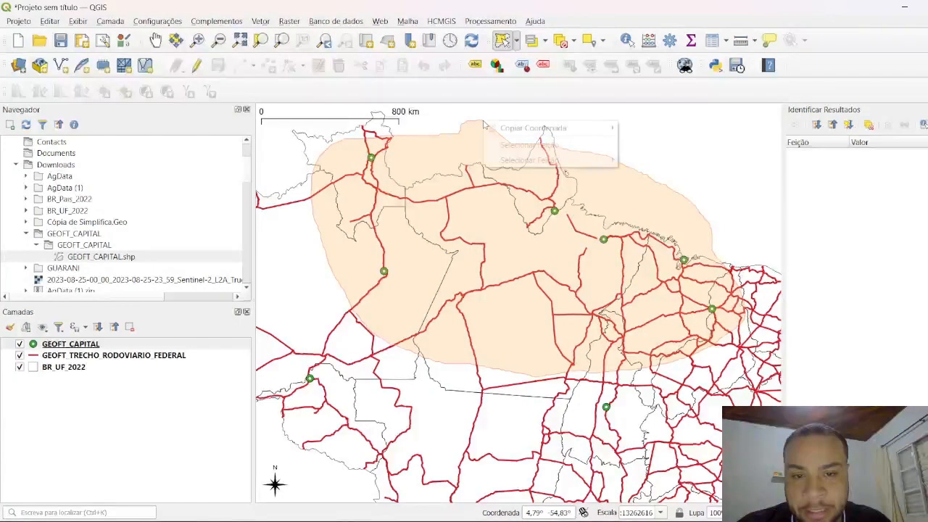
left_click(480, 117)
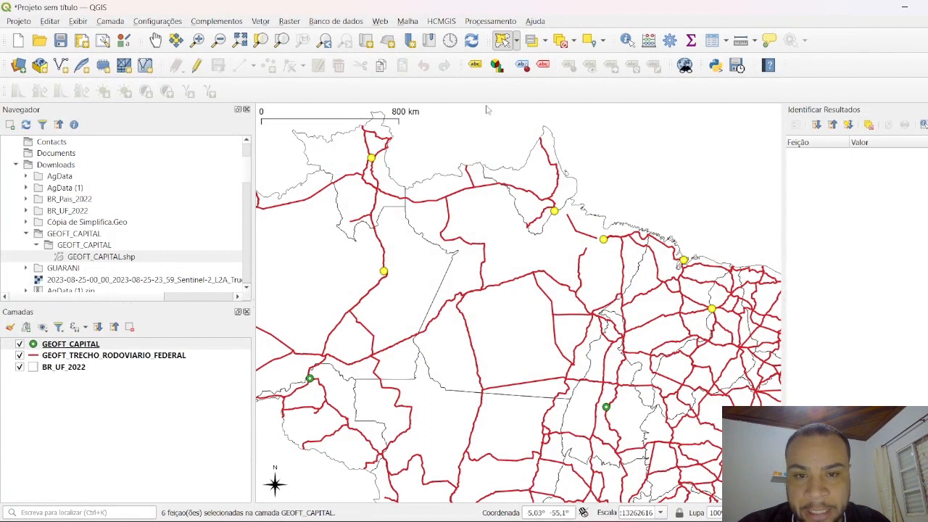
left_click(490, 133)
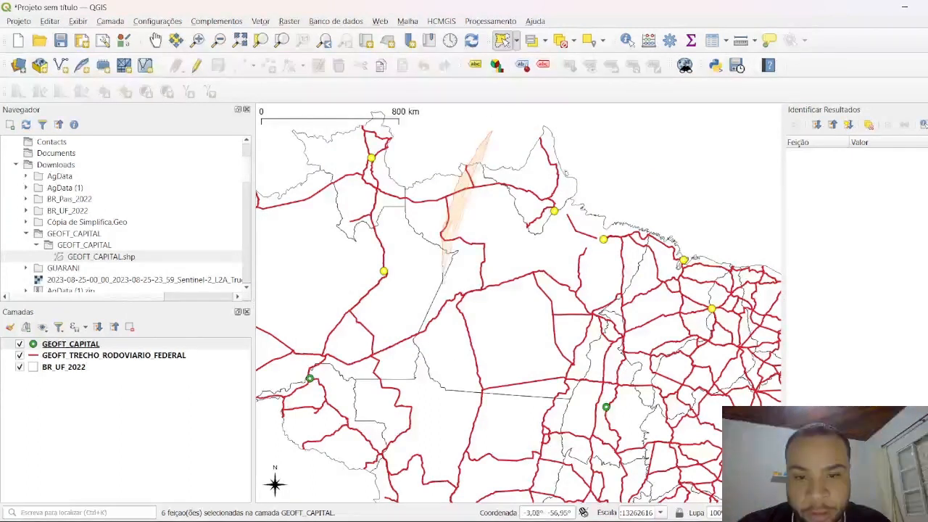
left_click(593, 118)
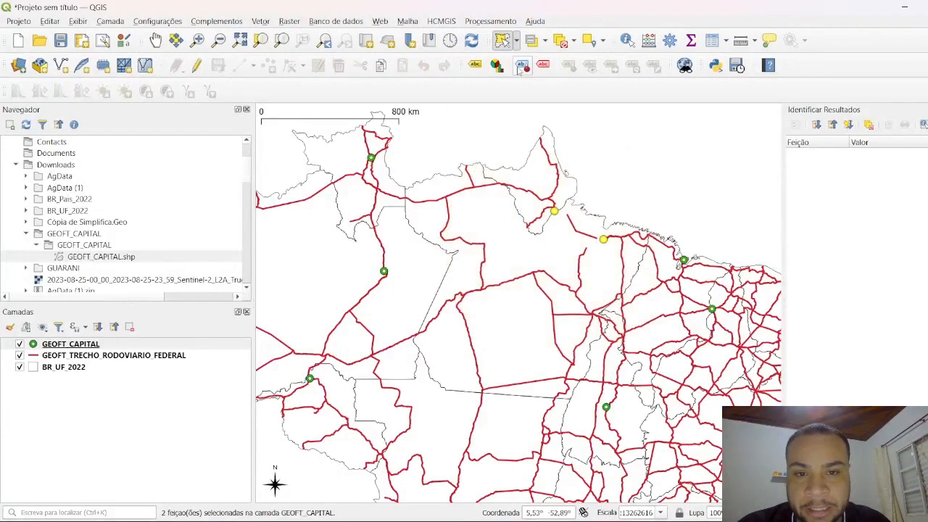
Step: Select the three northern coastal capitals, Macapá and the next two to its southeast, by drawing a polygon around them
left_click(516, 40)
left_click(533, 78)
left_click(494, 127)
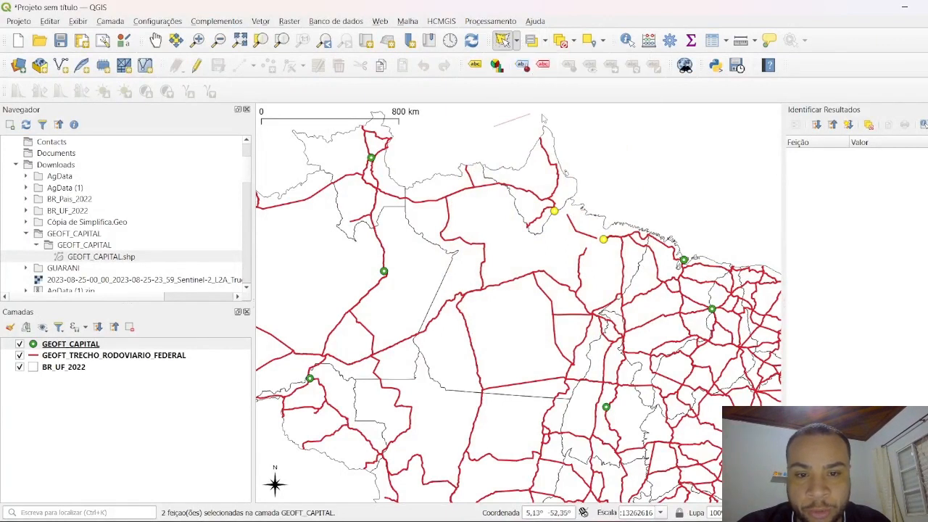
left_click(605, 125)
left_click(682, 174)
left_click(716, 282)
left_click(628, 293)
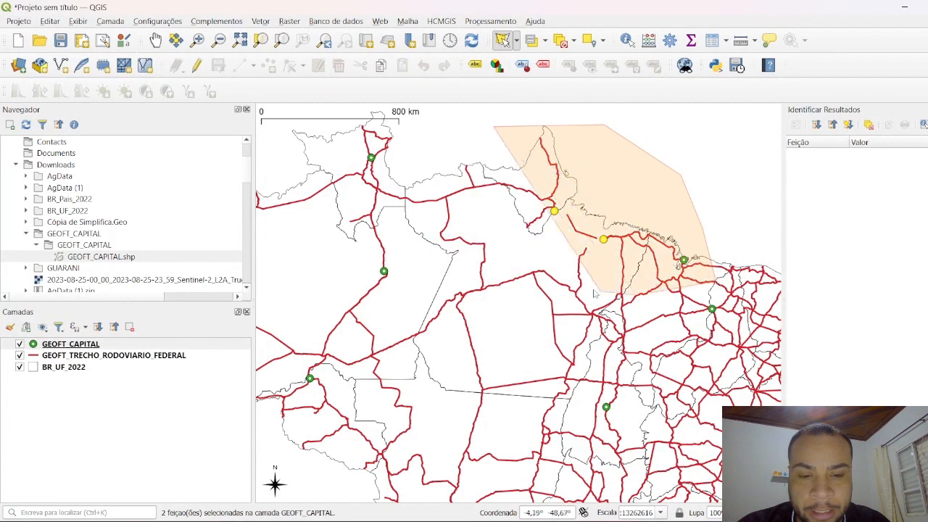
left_click(514, 267)
right_click(477, 220)
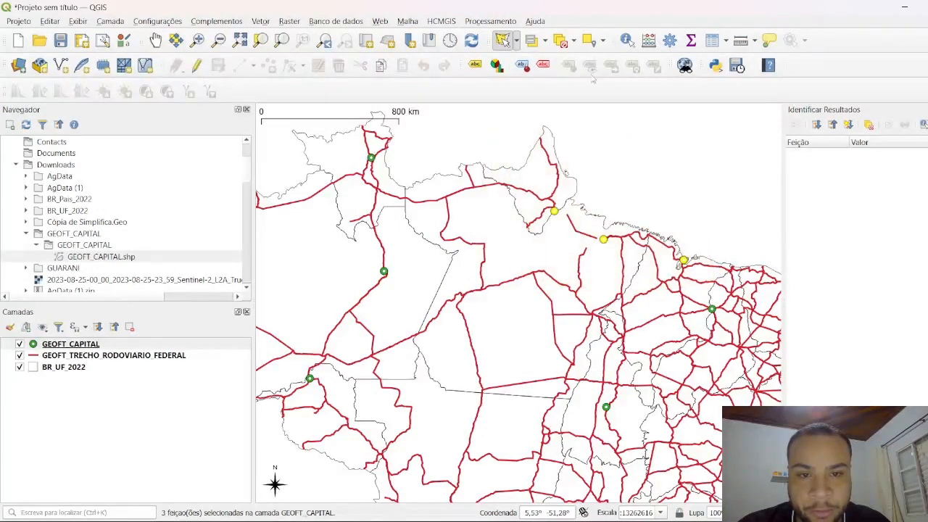
Step: Clear the selection and select Macapá and the capital southeast of it with a radius circle
left_click(560, 41)
left_click(515, 41)
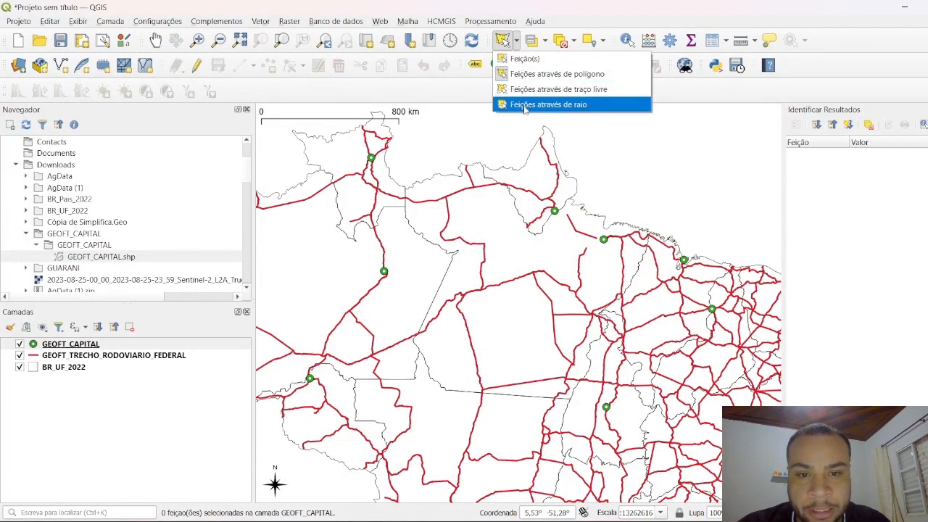
left_click(533, 106)
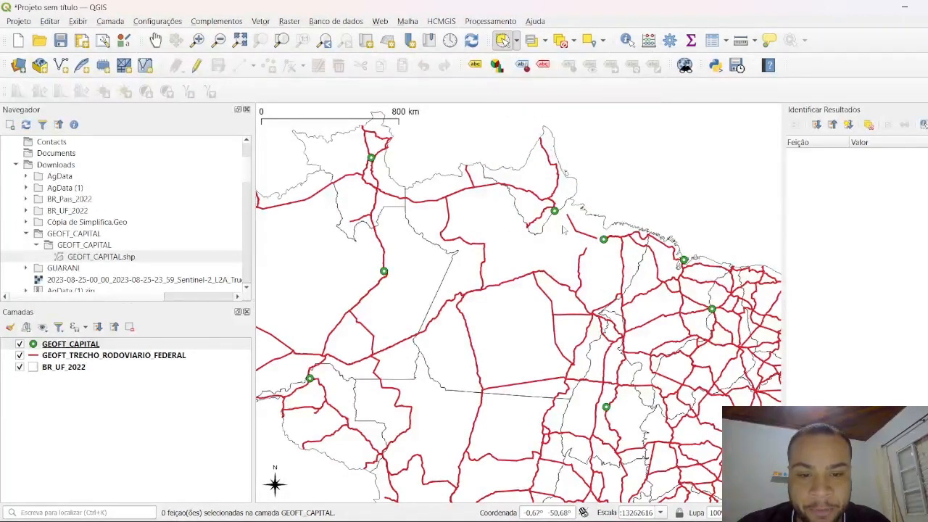
left_click_drag(569, 233, 632, 295)
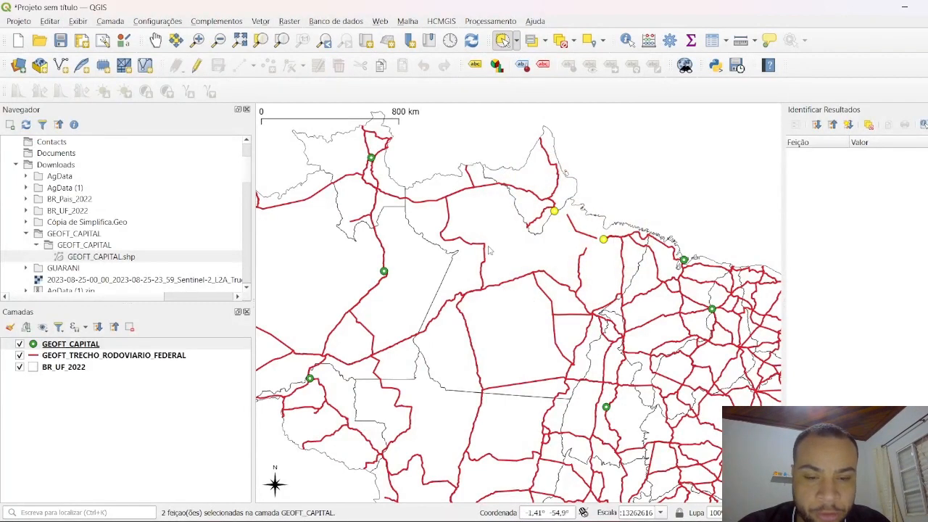
Step: Replace the selection with the two capitals in the northwest of the country by drawing a radius circle around them
scroll(577, 222, "down", 3)
scroll(541, 217, "up", 3)
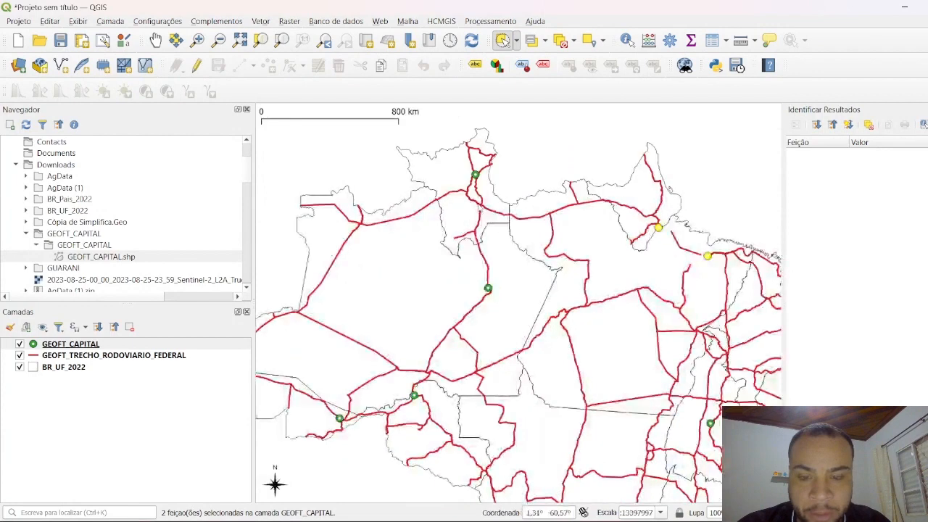
left_click_drag(478, 203, 395, 226)
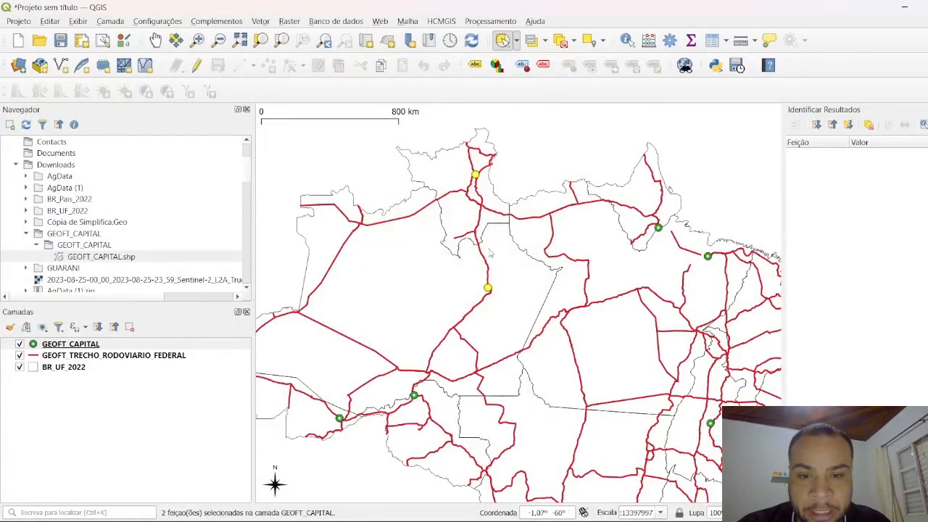
Step: Add Macapá, its southeastern neighbour and the next two capitals farther east to the current selection with radius circles
scroll(397, 205, "down", 1)
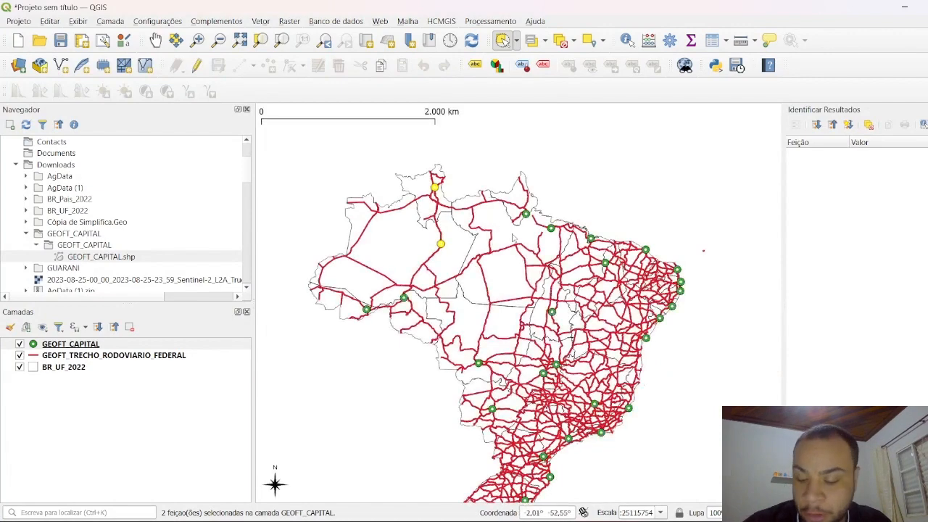
scroll(541, 230, "up", 1)
left_click(534, 217, "shift")
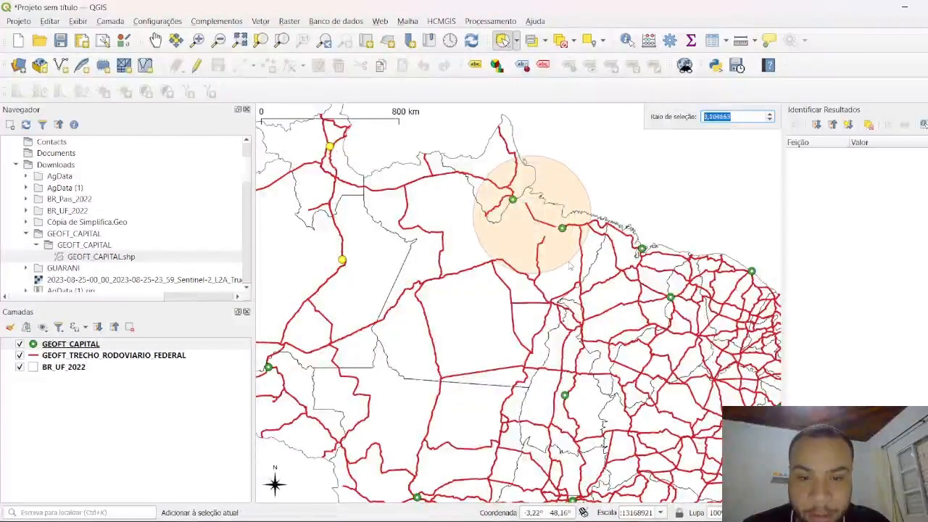
left_click(563, 257)
left_click(530, 217, "shift")
left_click(566, 286)
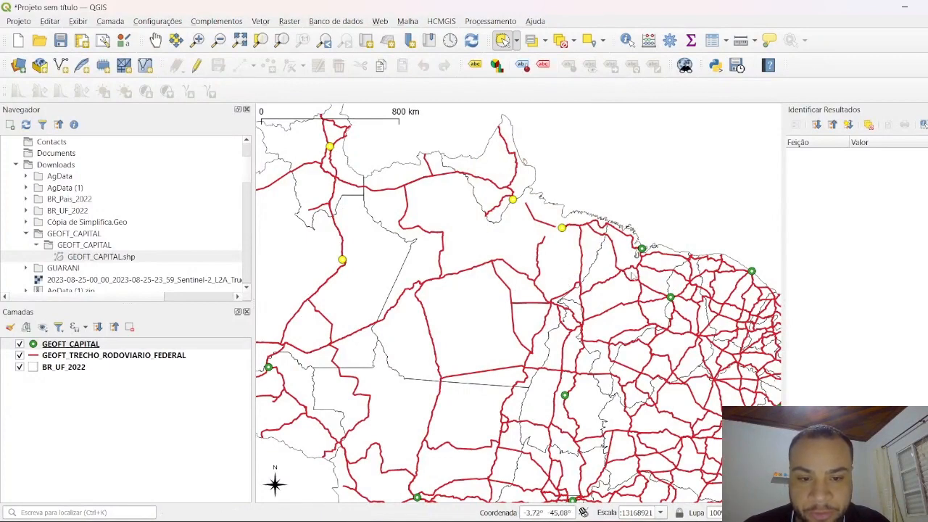
left_click(632, 266, "shift")
left_click(697, 322)
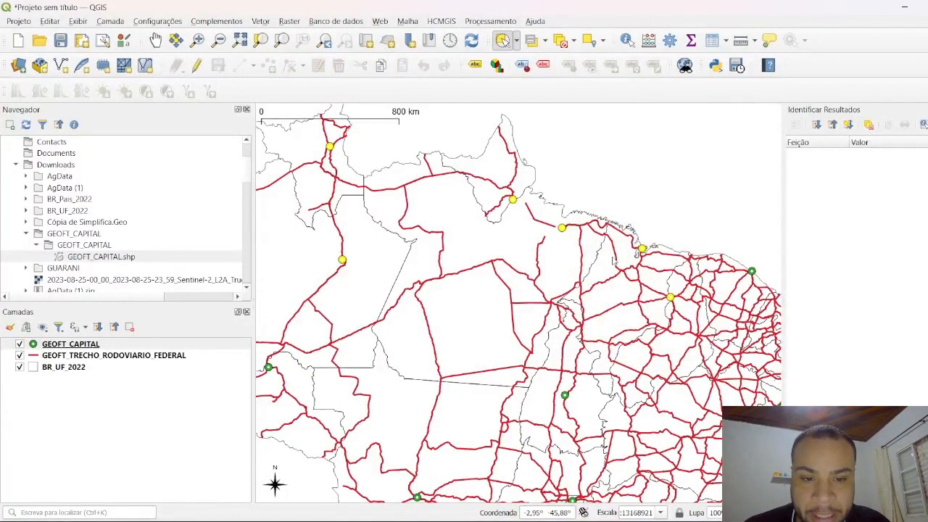
Step: Replace the selection with only Palmas by drawing a radius circle around it
scroll(630, 201, "down", 1)
scroll(605, 300, "up", 2)
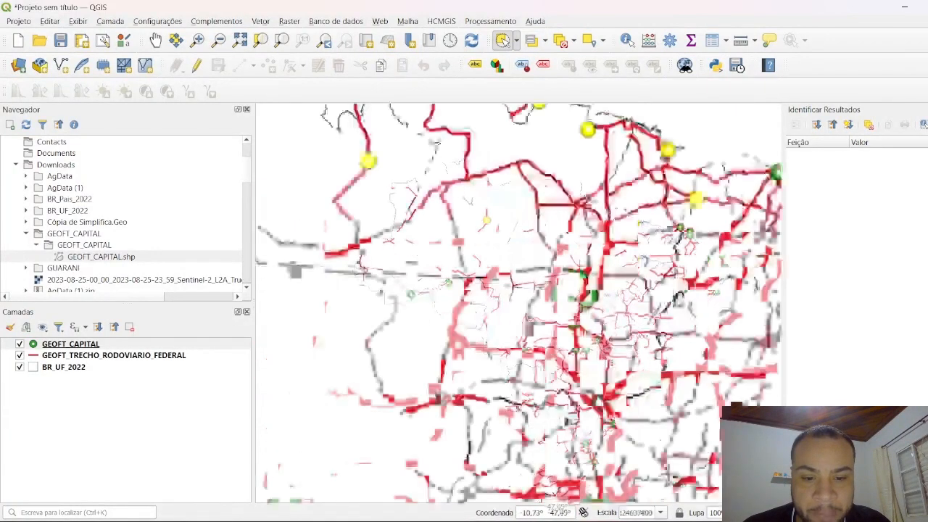
left_click(595, 295)
left_click(636, 390)
scroll(636, 391, "down", 3)
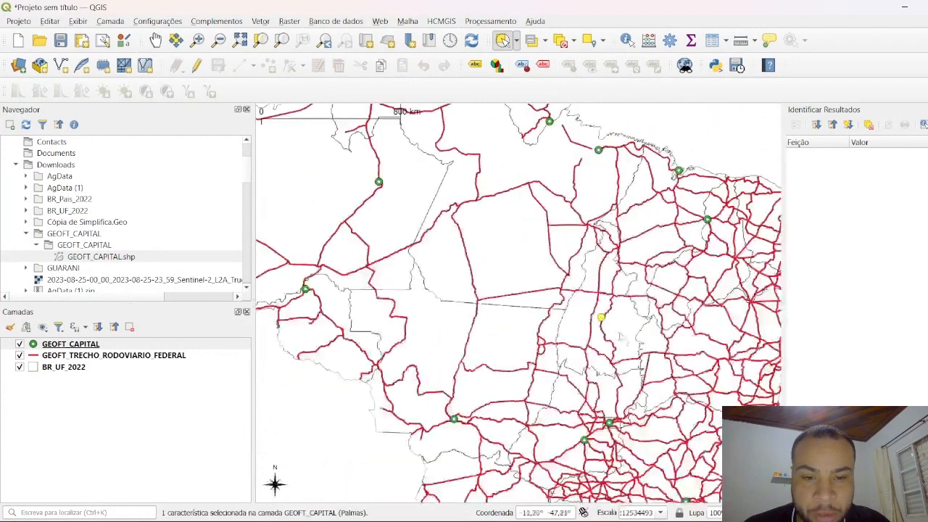
Step: Add the two northwestern capitals, then Macapá and its southeastern neighbour, to the Palmas selection with radius circles
scroll(441, 404, "up", 1)
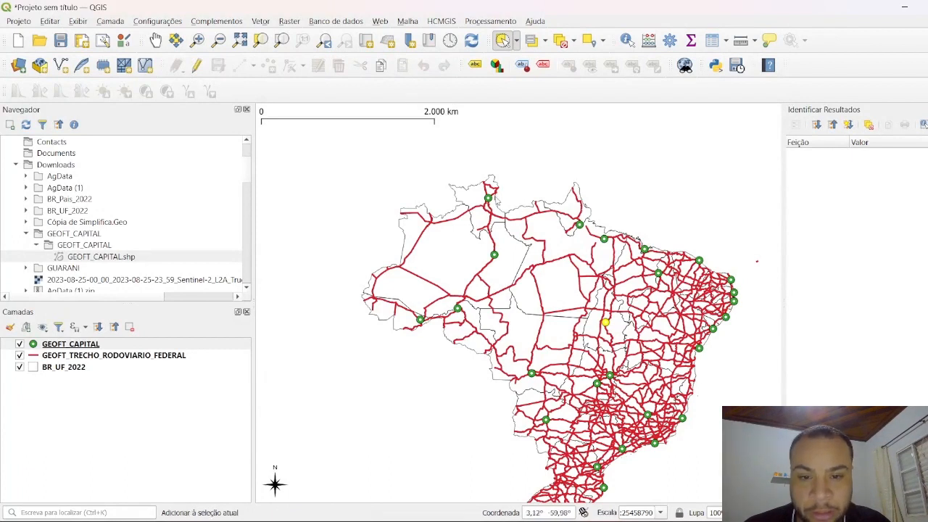
left_click_drag(489, 217, 522, 282)
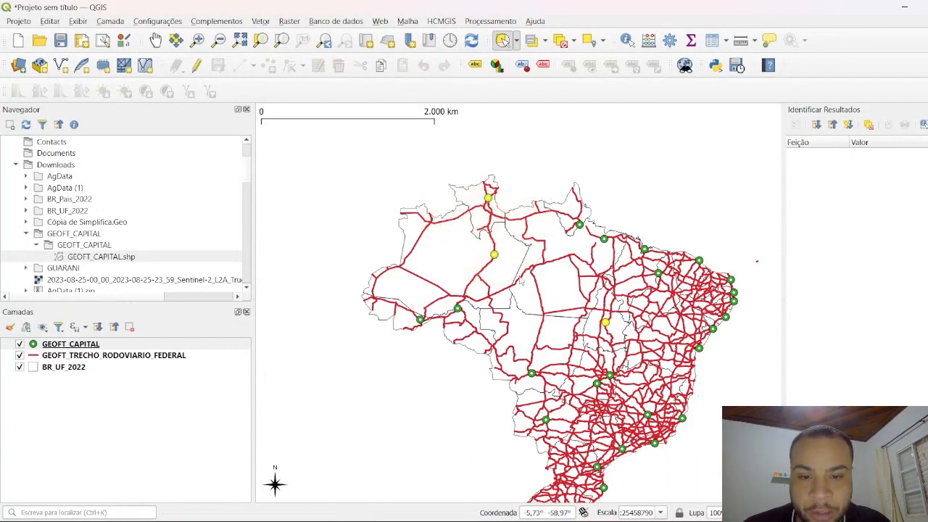
left_click_drag(586, 249, 606, 294)
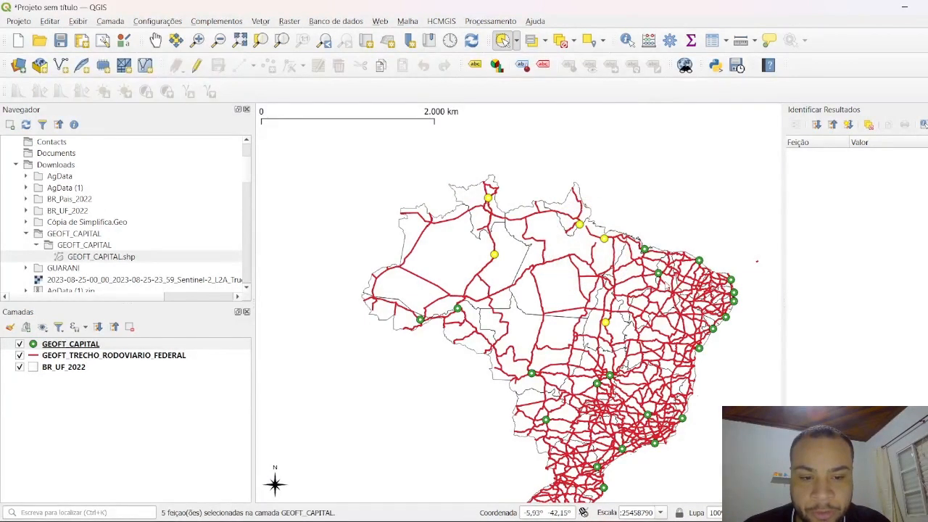
Step: Select the four capitals along and near the northeastern coast with a large radius circle, then clear the selection
left_click_drag(661, 282, 670, 338)
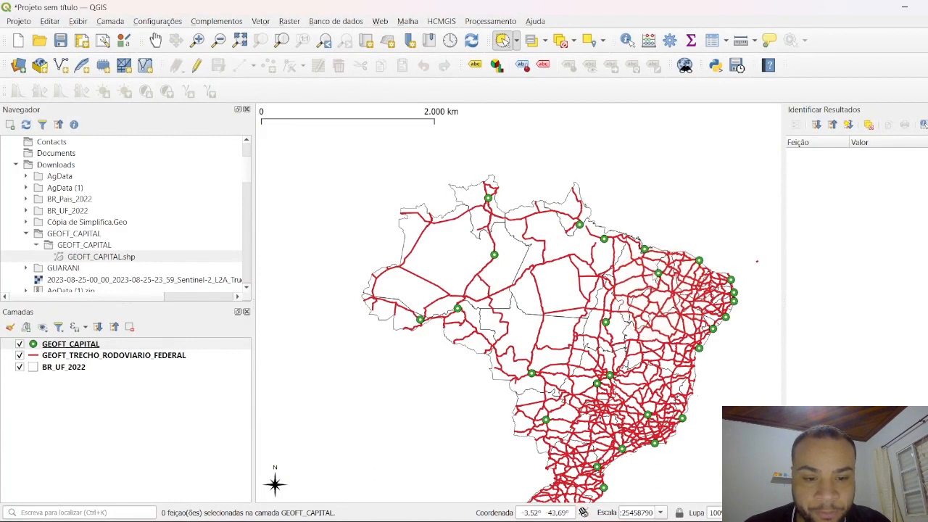
left_click_drag(651, 263, 671, 315)
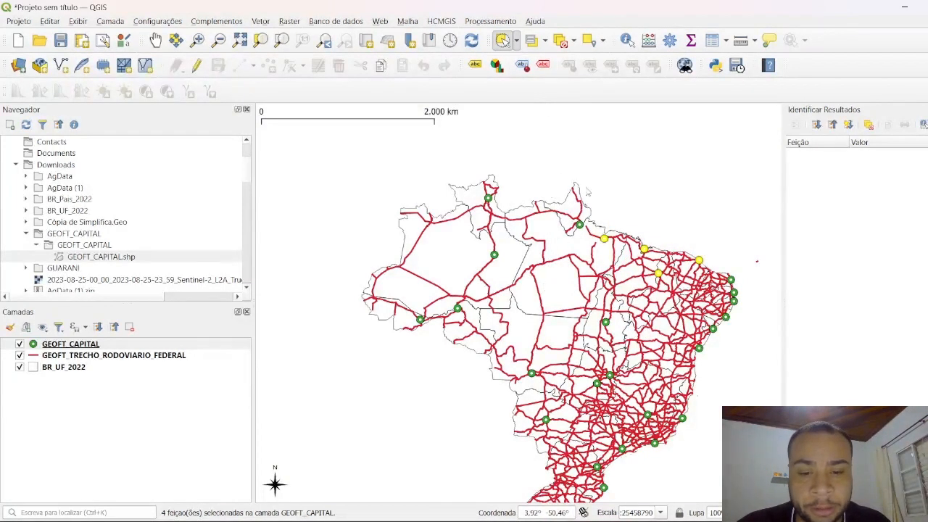
left_click(565, 64)
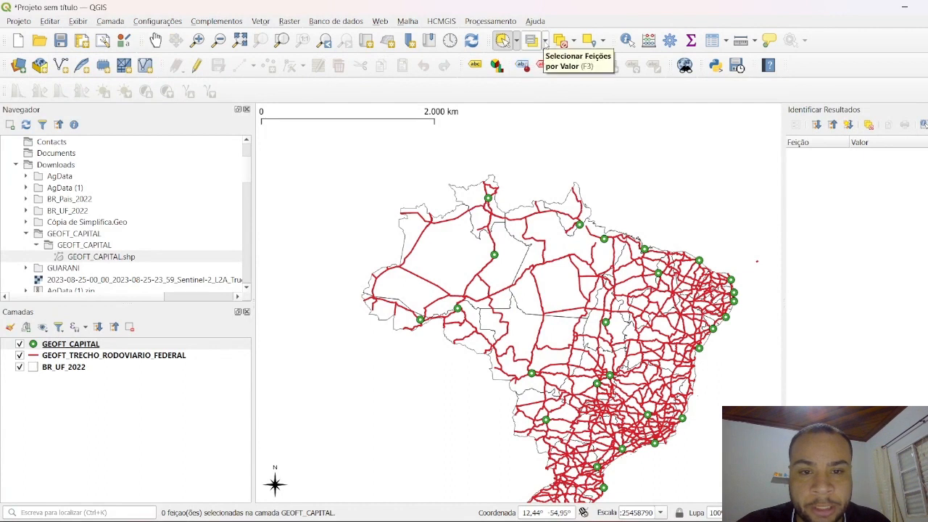
Step: Open the select-by-value form for the BR_UF_2022 layer and move it off the layer list
left_click(545, 44)
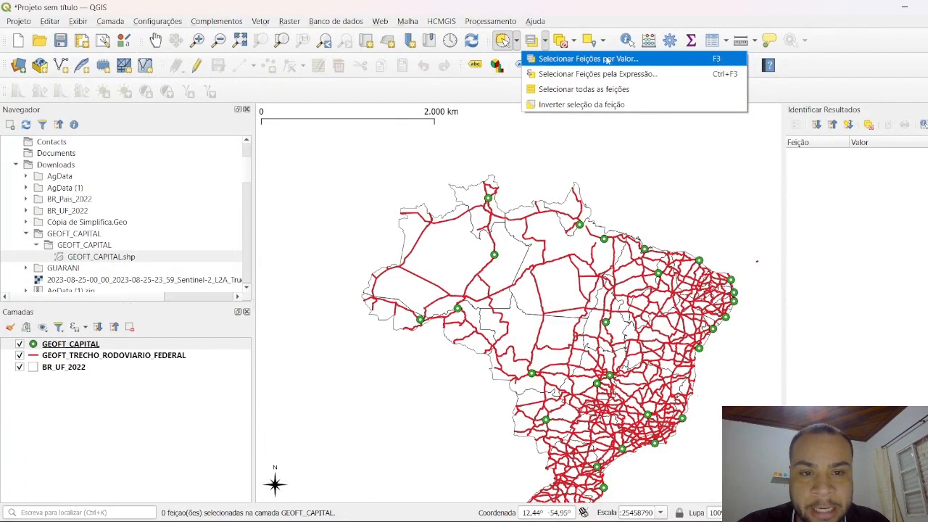
left_click(83, 368)
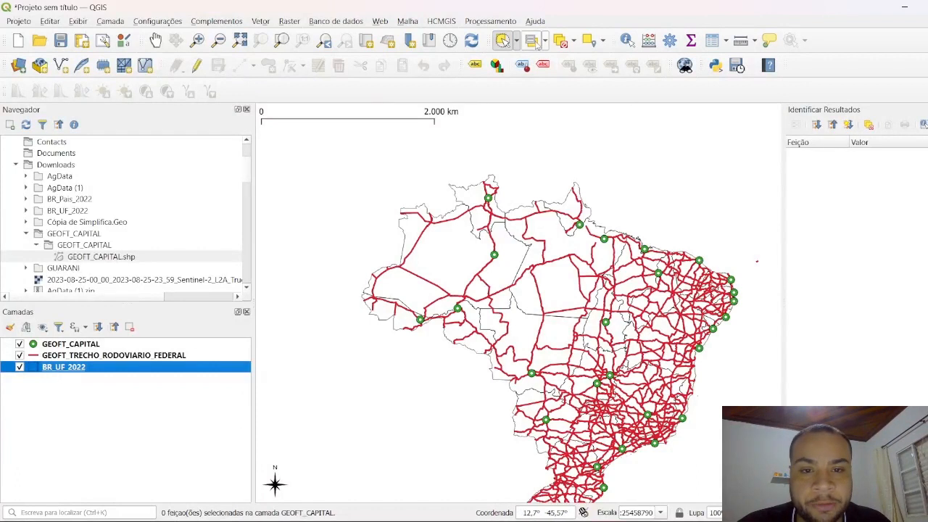
left_click(531, 41)
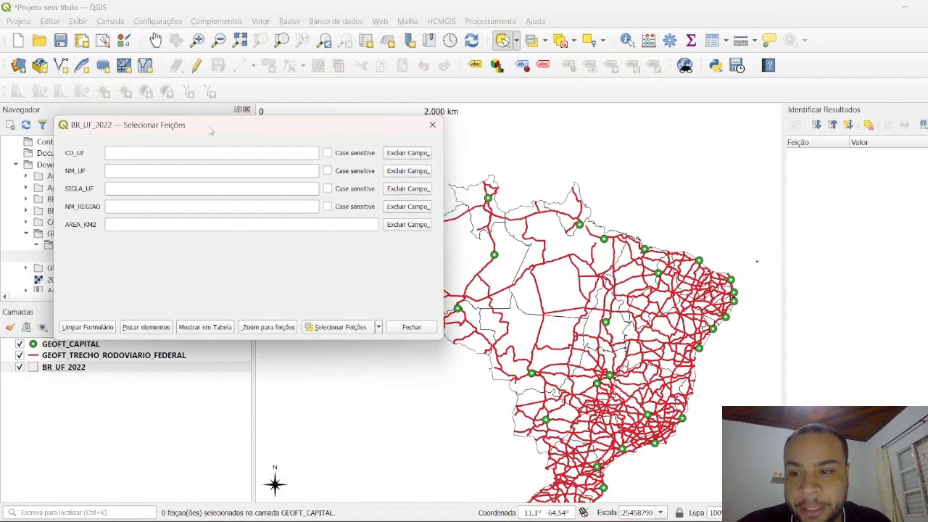
left_click_drag(212, 127, 591, 81)
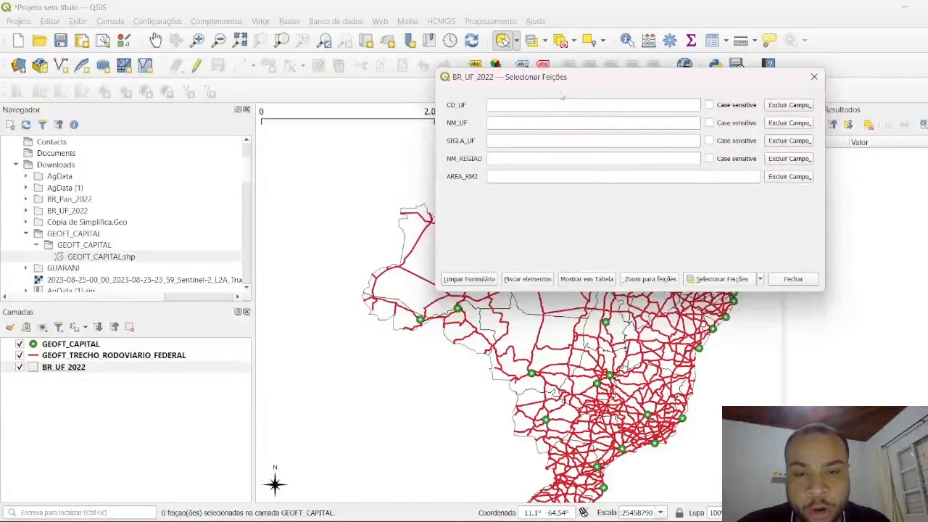
Step: Select the BR_UF_2022 feature whose SIGLA_UF is SP and view it on the map
left_click(521, 141)
key("Caps_Lock")
type("SP")
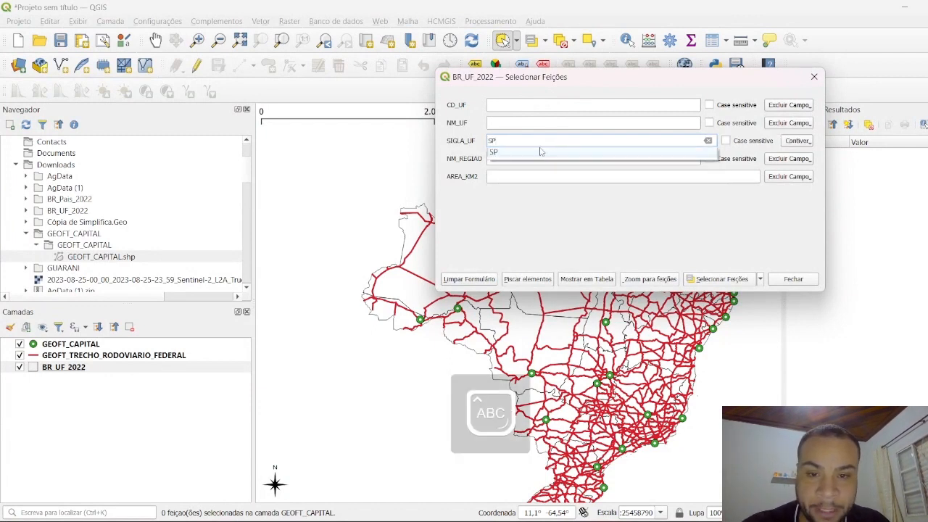
left_click(531, 153)
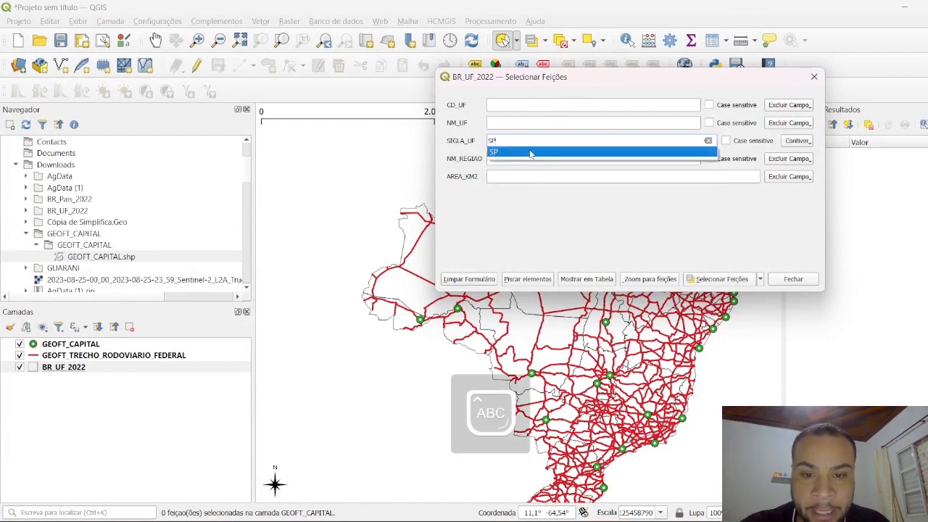
left_click_drag(501, 140, 478, 139)
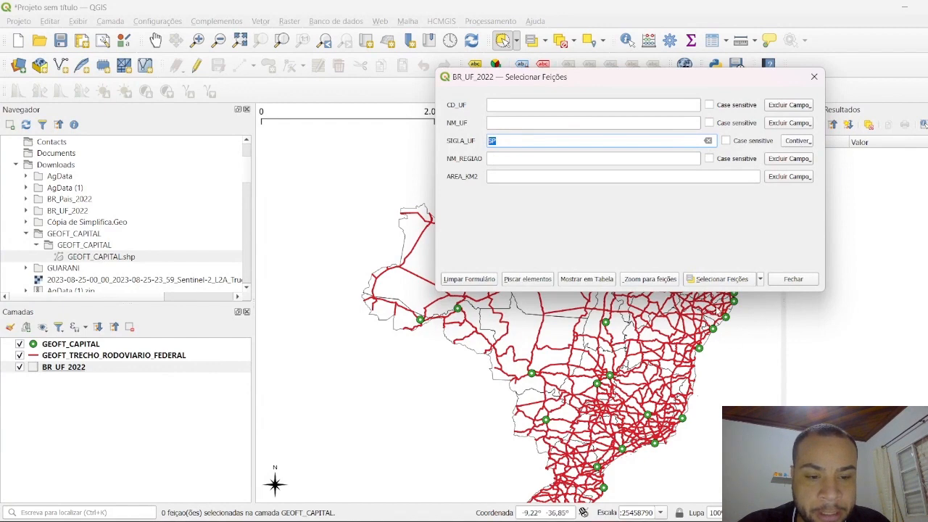
left_click(720, 281)
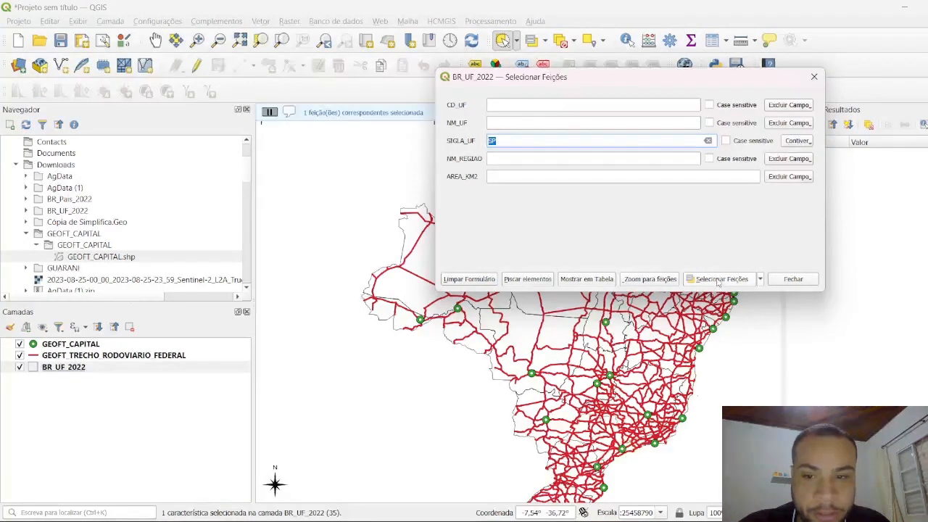
scroll(701, 289, "up", 3)
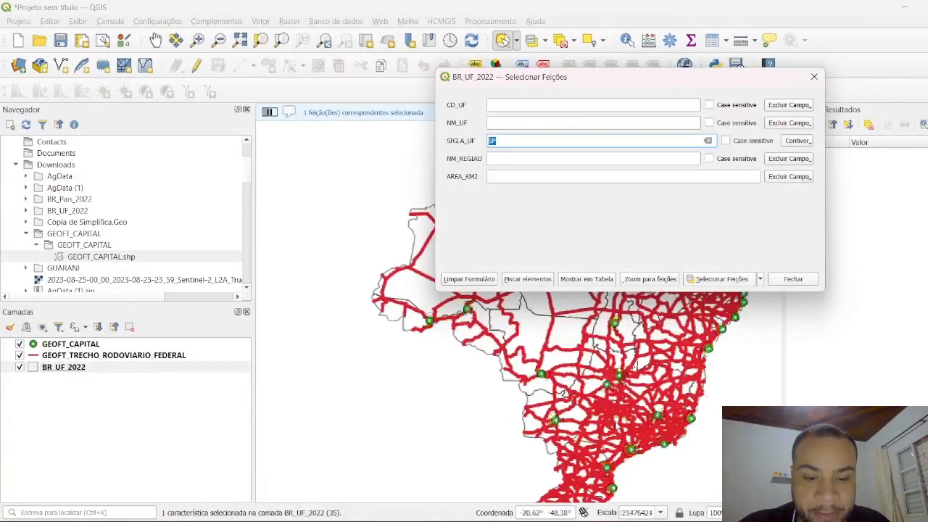
left_click_drag(609, 407, 560, 335)
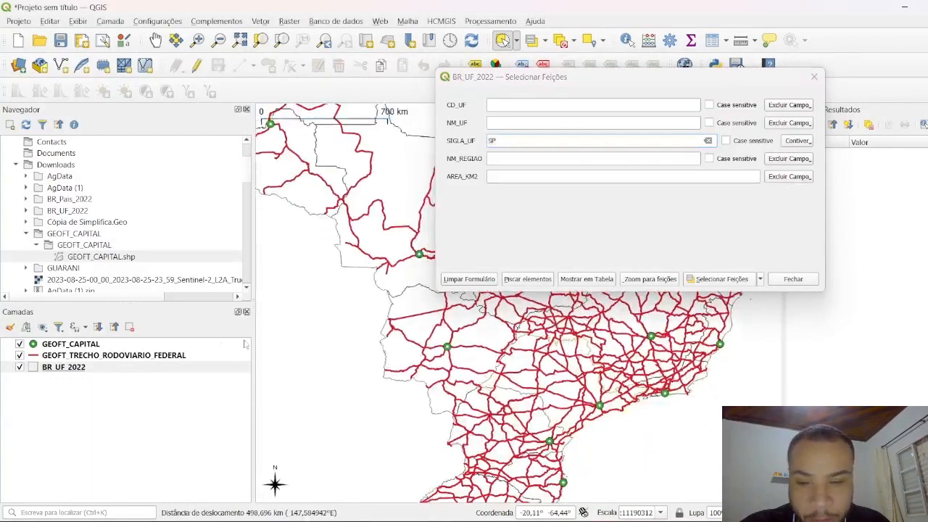
double_click(66, 368)
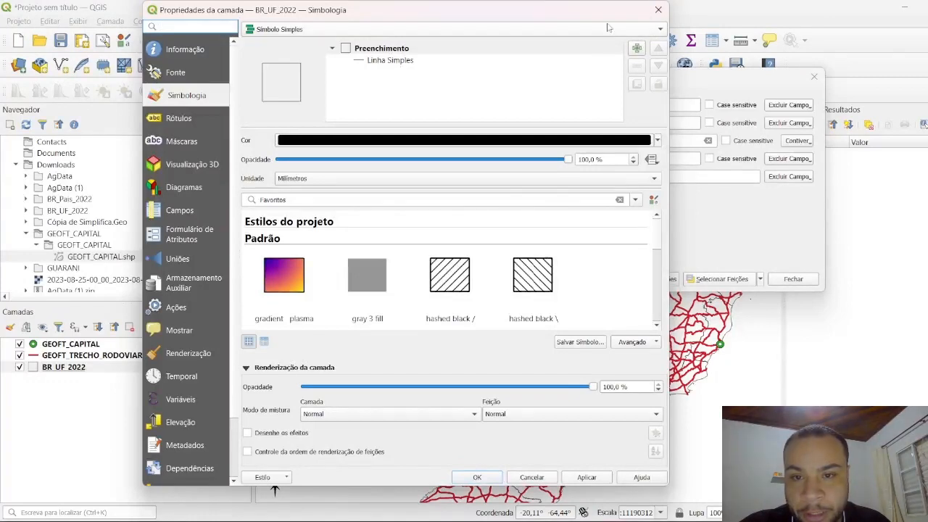
left_click(659, 11)
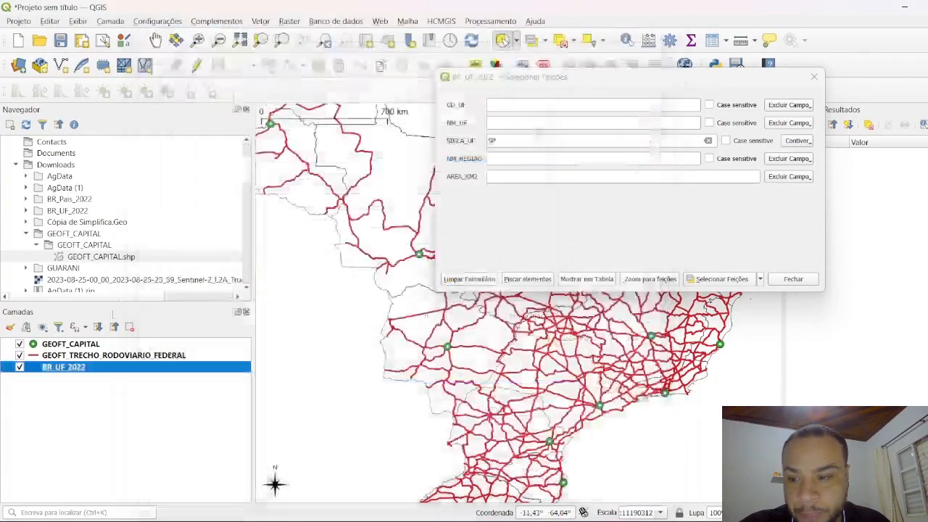
double_click(73, 372)
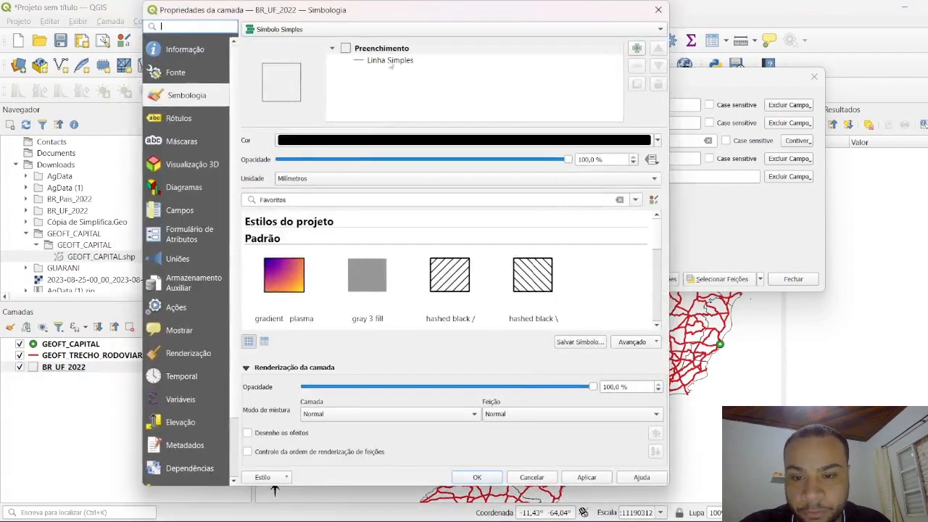
left_click(390, 61)
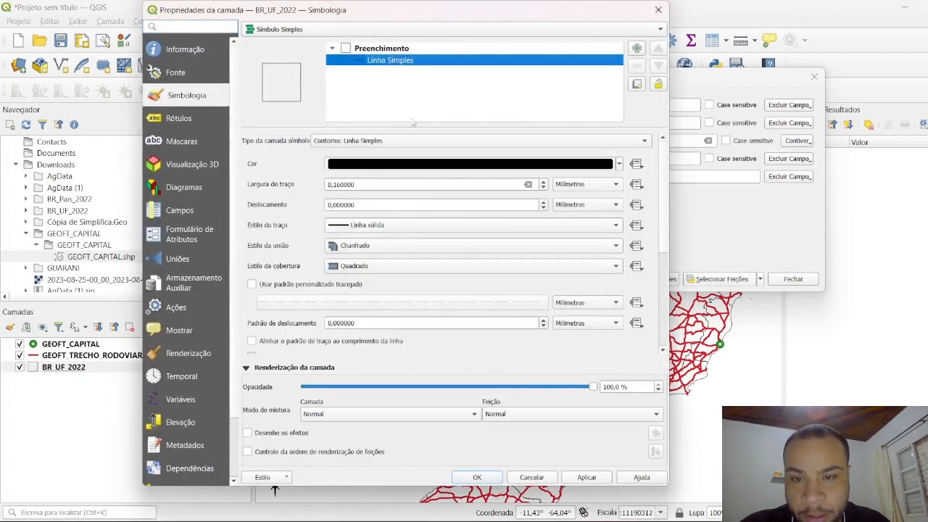
left_click(395, 50)
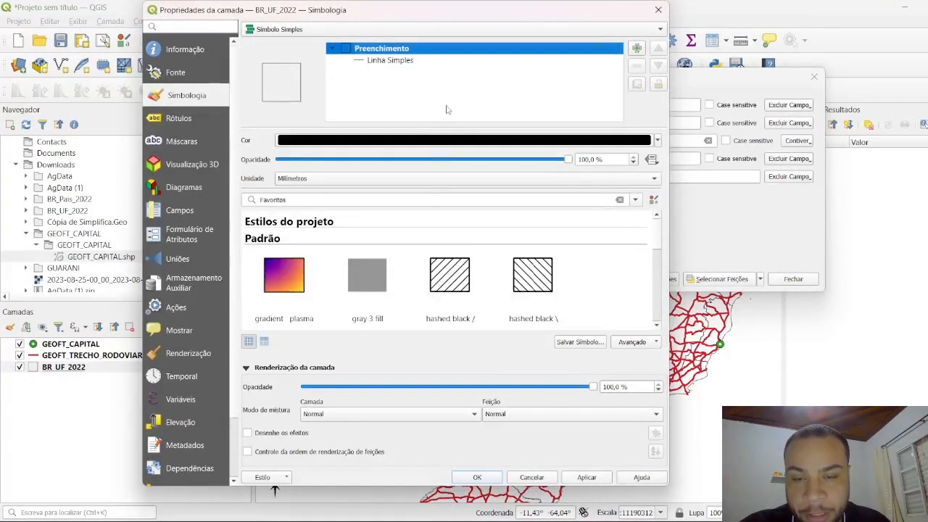
left_click(388, 63)
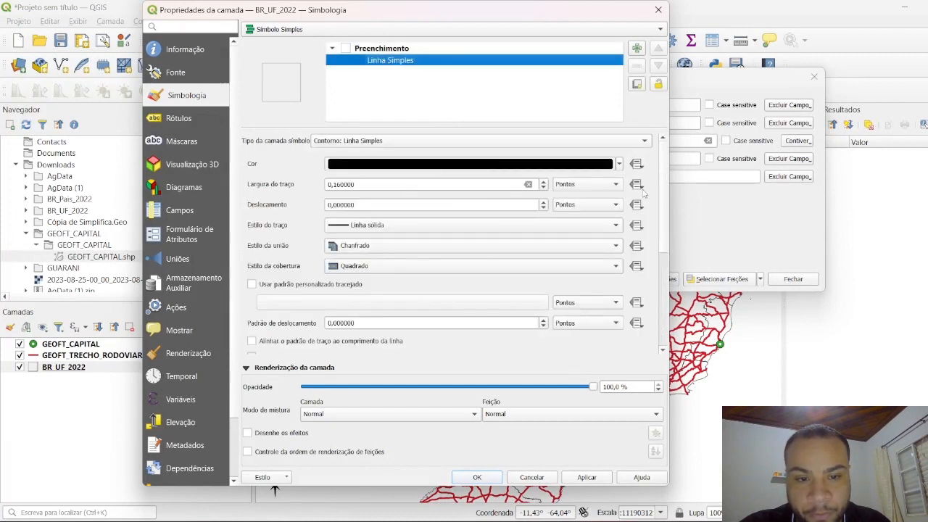
left_click(430, 142)
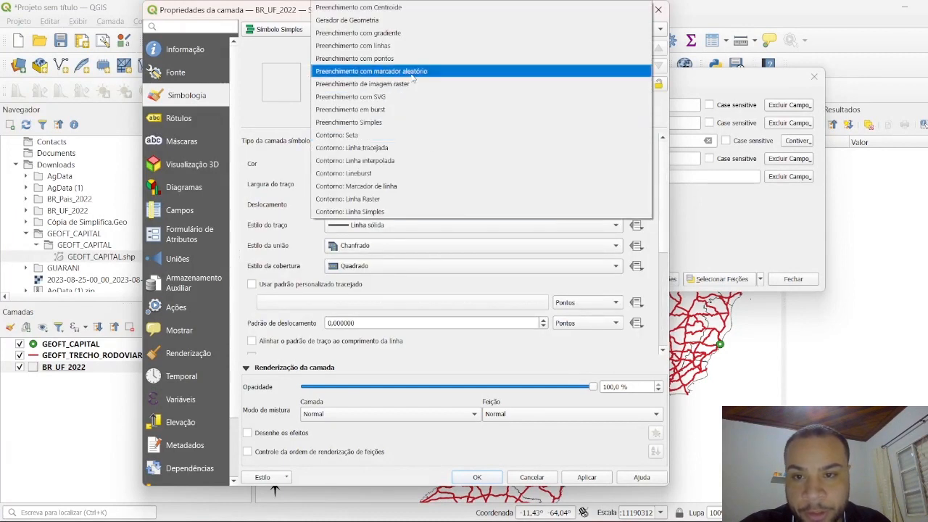
left_click(380, 8)
left_click(396, 53)
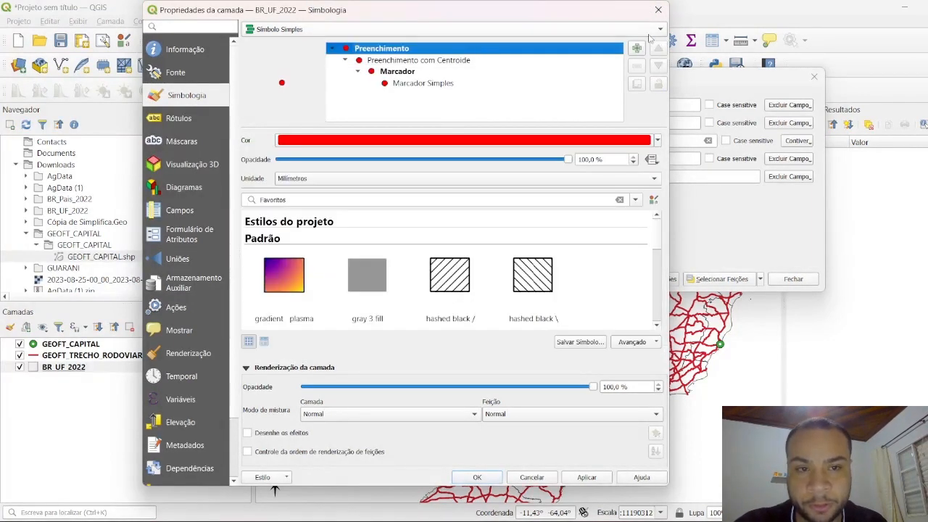
left_click(657, 12)
Step: Apply the gray 3 fill preset to the BR_UF_2022 layer's symbology
right_click(68, 369)
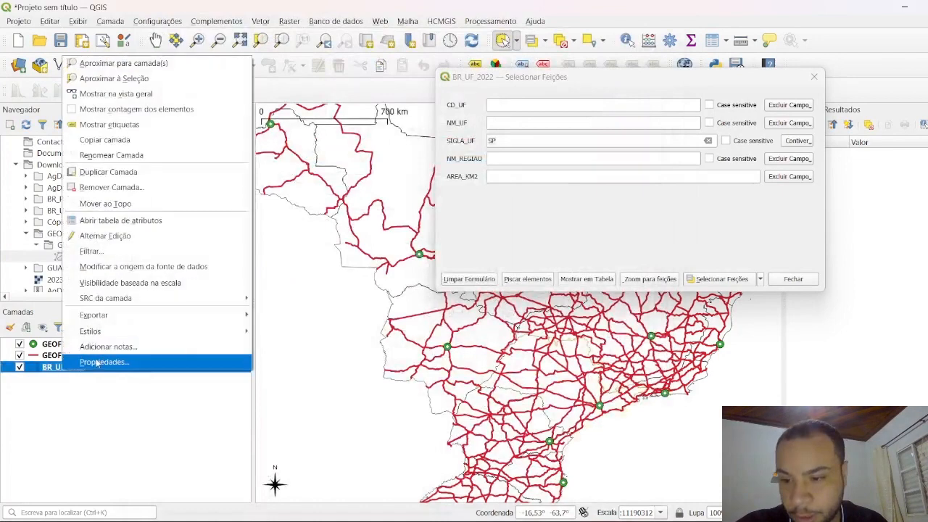
left_click(98, 363)
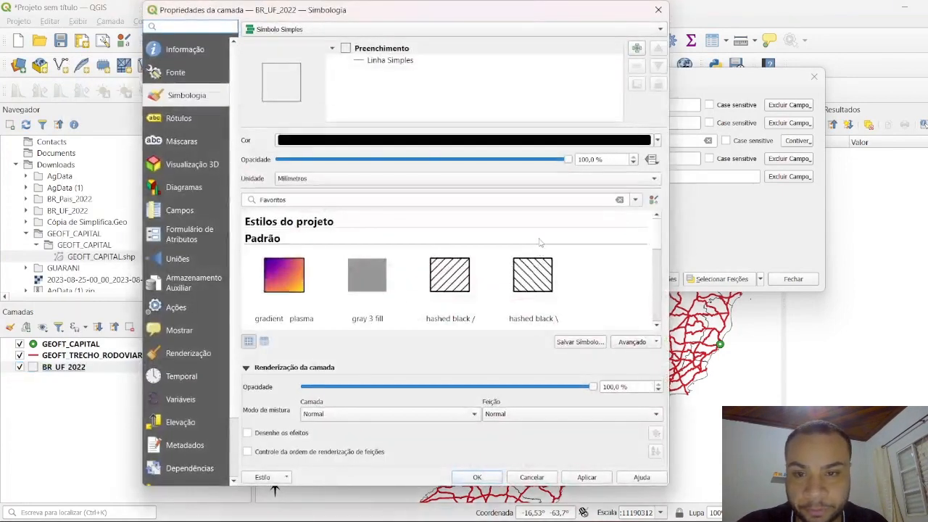
left_click(370, 283)
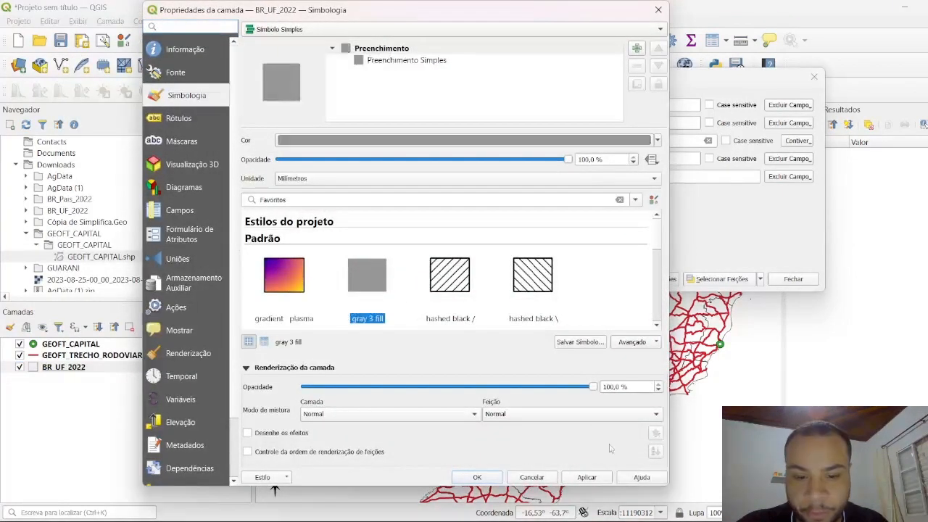
left_click(587, 477)
left_click(493, 479)
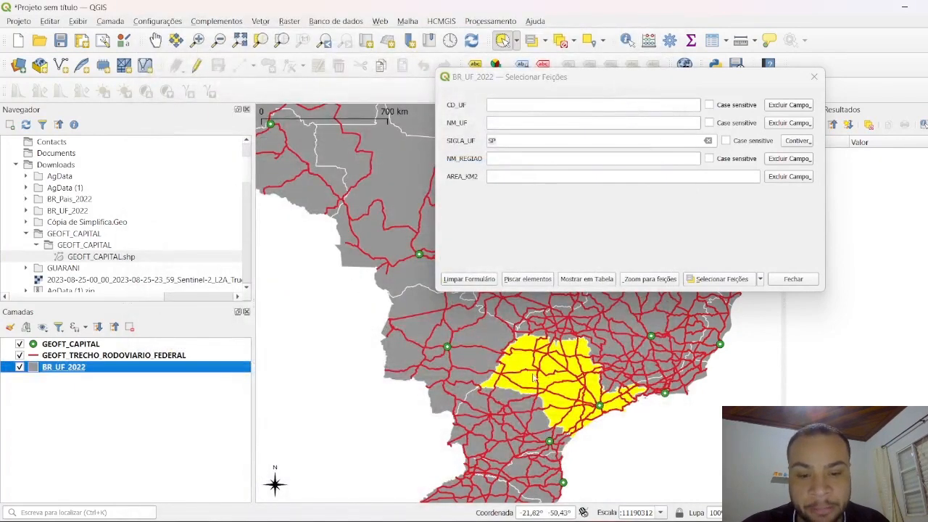
Step: Select the state whose SIGLA_UF contains SP, and repeat the selection with the condition changed to Igual a (=)
left_click(720, 280)
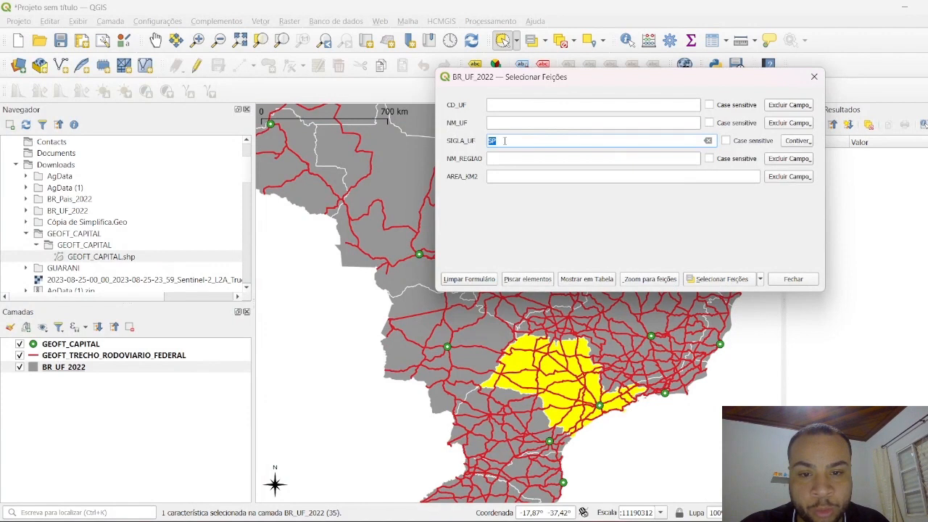
left_click(799, 145)
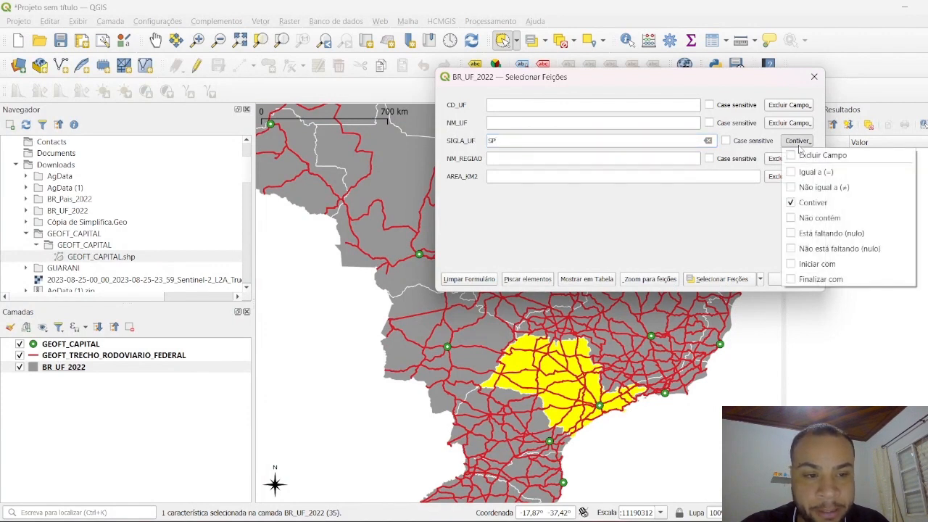
left_click(831, 173)
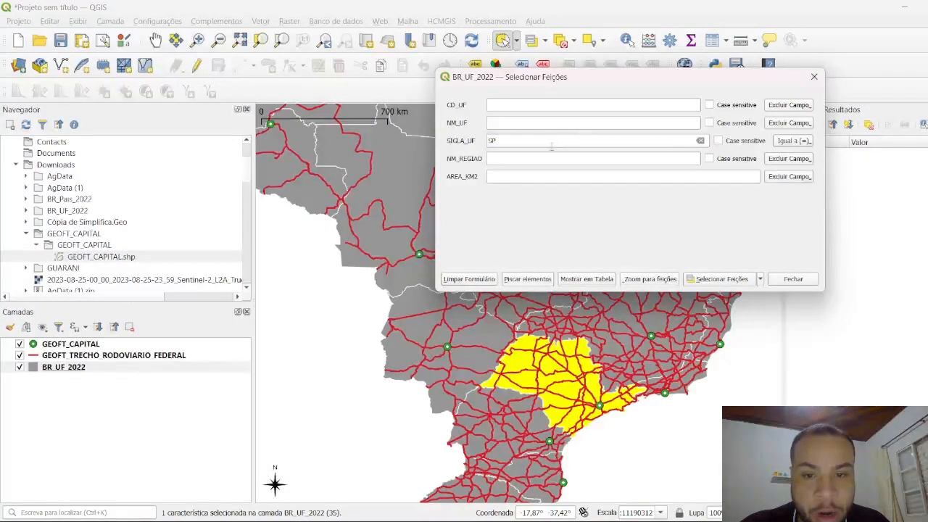
left_click(710, 278)
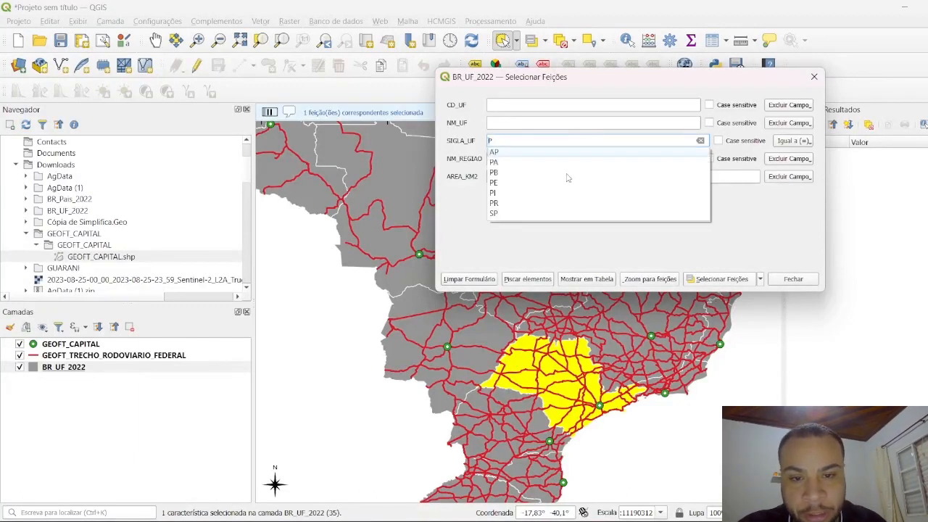
Step: Select the states whose SIGLA_UF contains P using the Contiver condition, and shift the form to view the whole country
left_click(794, 141)
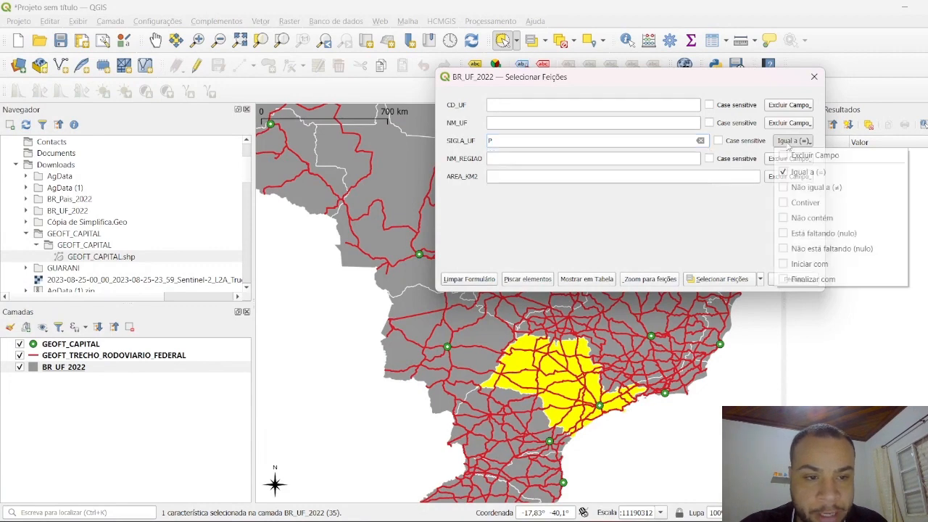
left_click(808, 202)
left_click(716, 279)
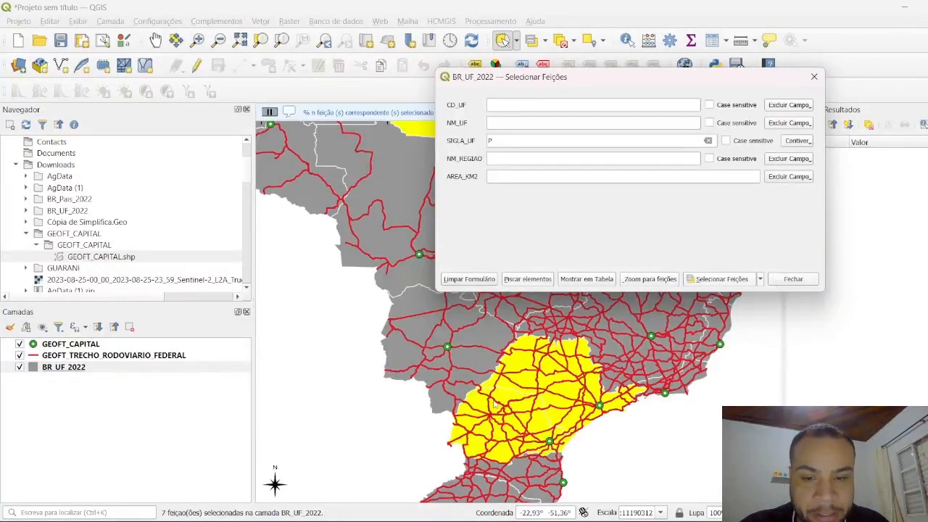
scroll(377, 435, "down", 1)
left_click_drag(526, 85, 542, 96)
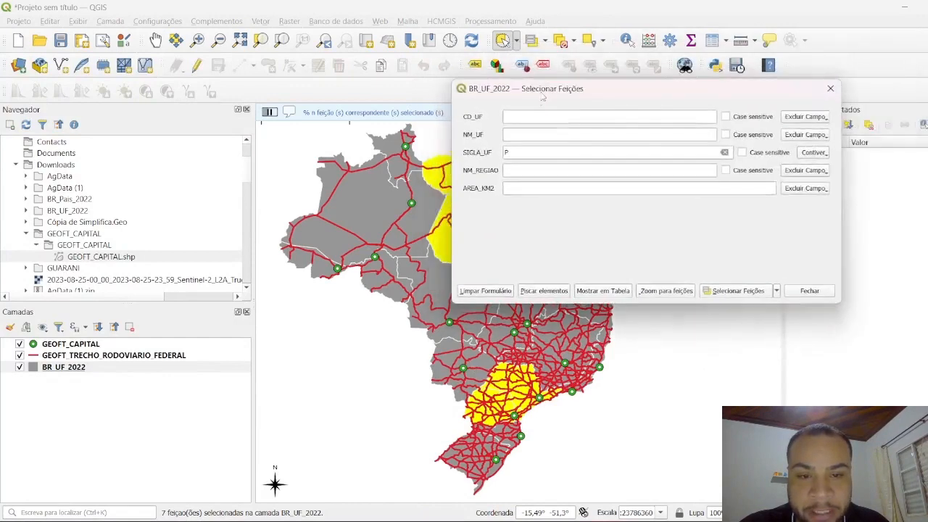
left_click(807, 154)
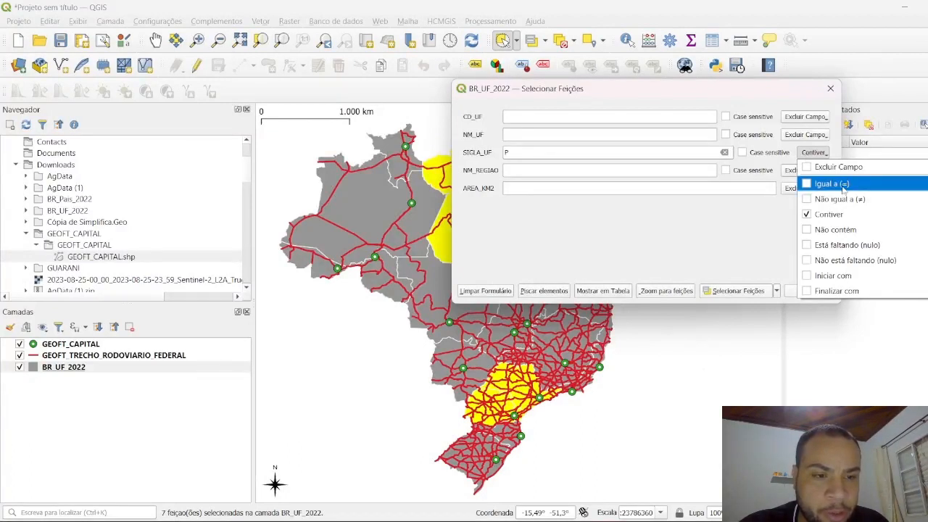
left_click(715, 235)
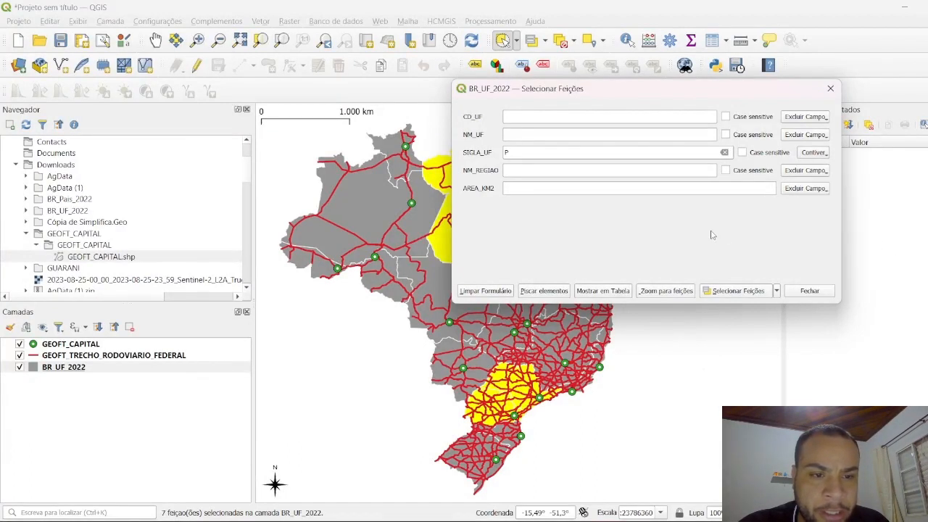
Step: Clear the SIGLA_UF value and select the states whose NM_REGIAO contains Sul
scroll(435, 208, "up", 1)
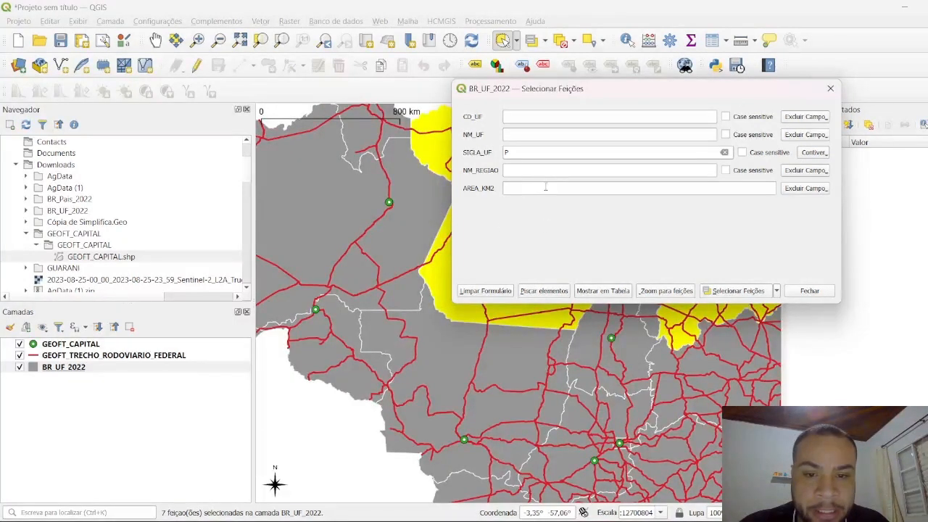
left_click(534, 154)
key("BackSpace")
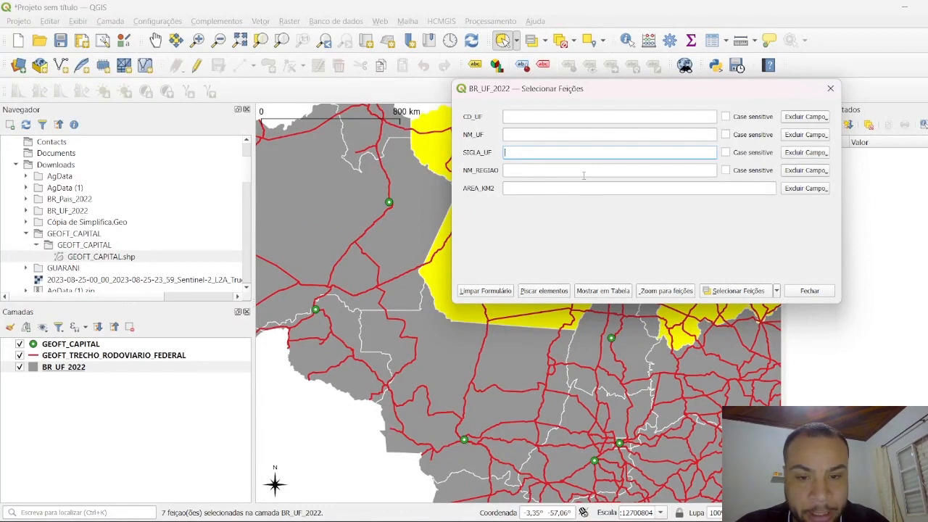
left_click(583, 175)
type("SUL")
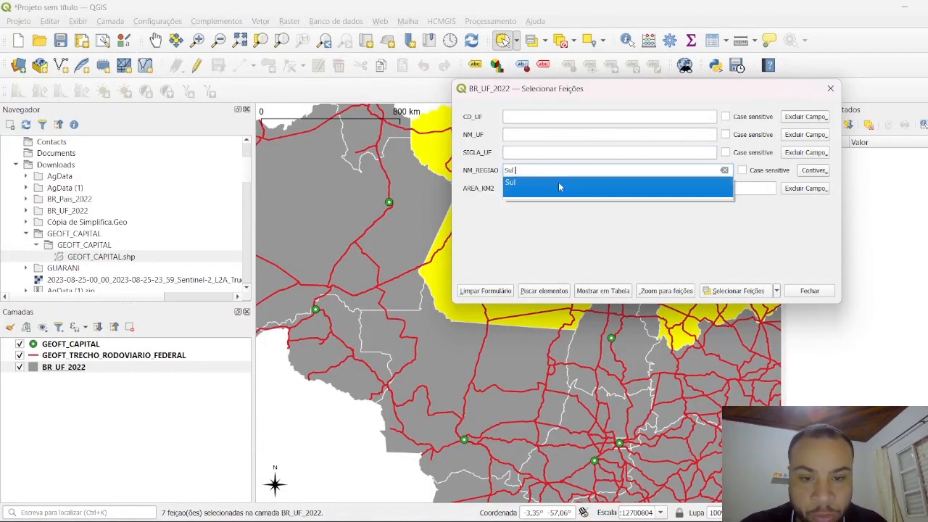
left_click(559, 182)
left_click(732, 293)
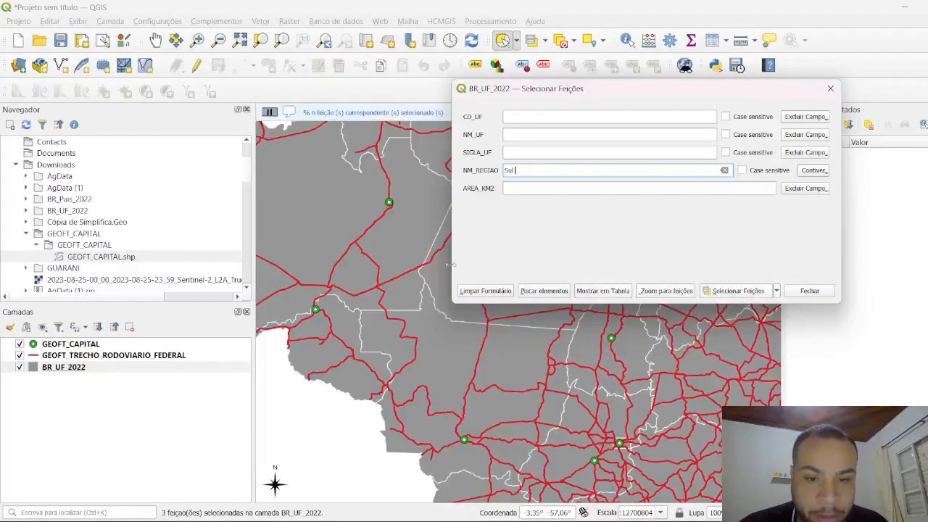
scroll(438, 353, "up", 1)
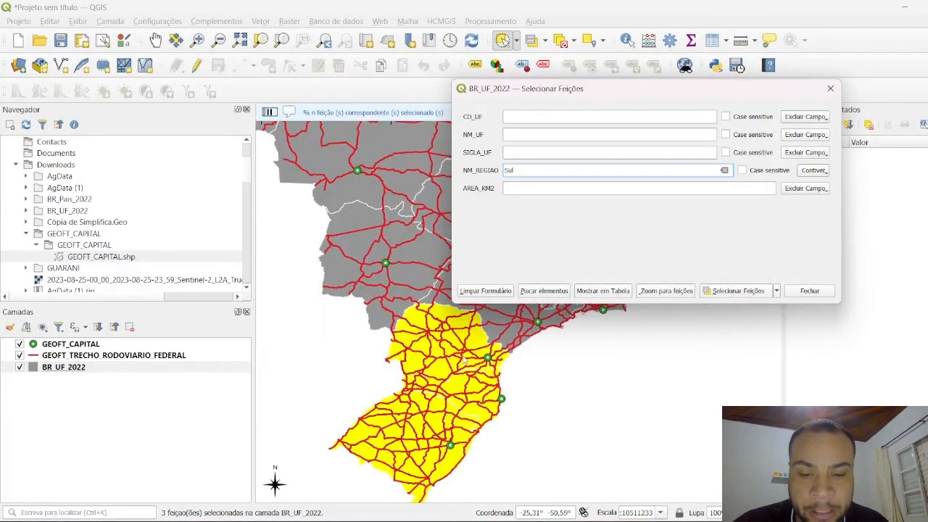
Step: Select the states whose NM_REGIAO is Não igual a (≠) Sul, then close the form and clear the selection
left_click(814, 171)
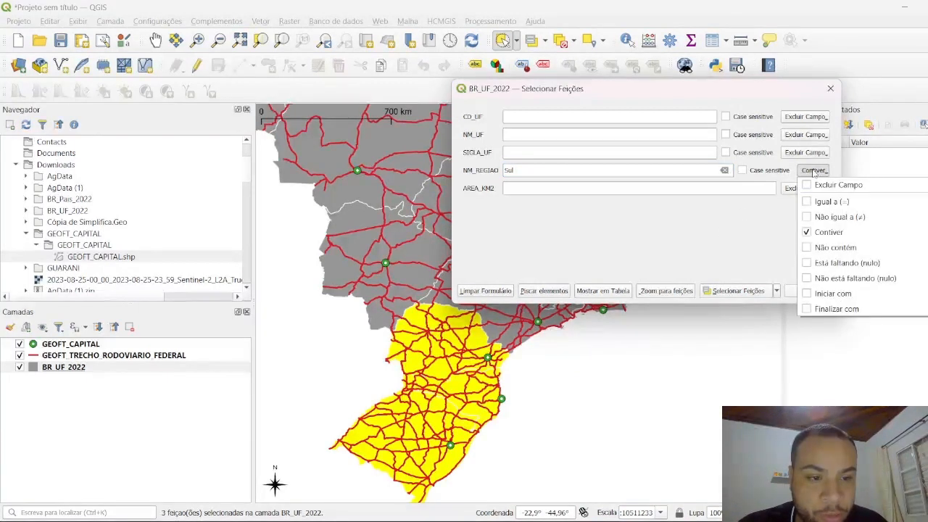
left_click(837, 218)
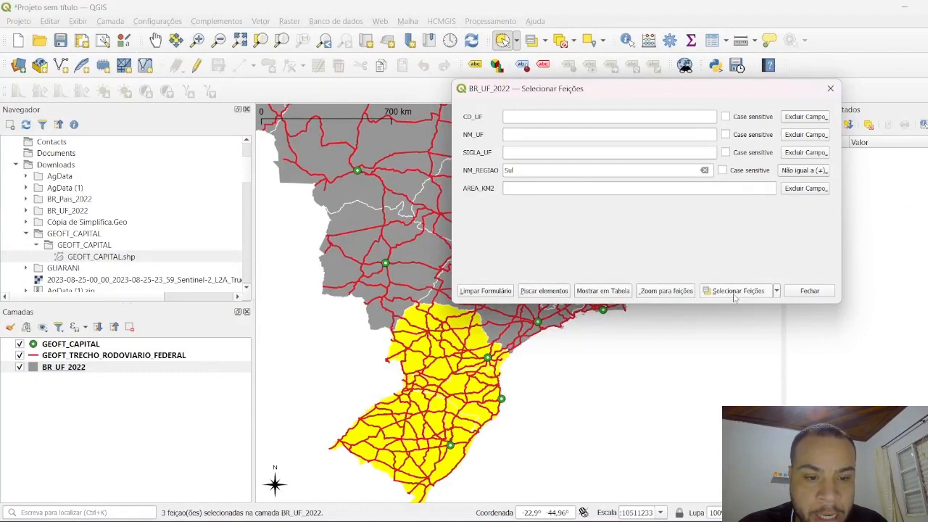
left_click(736, 291)
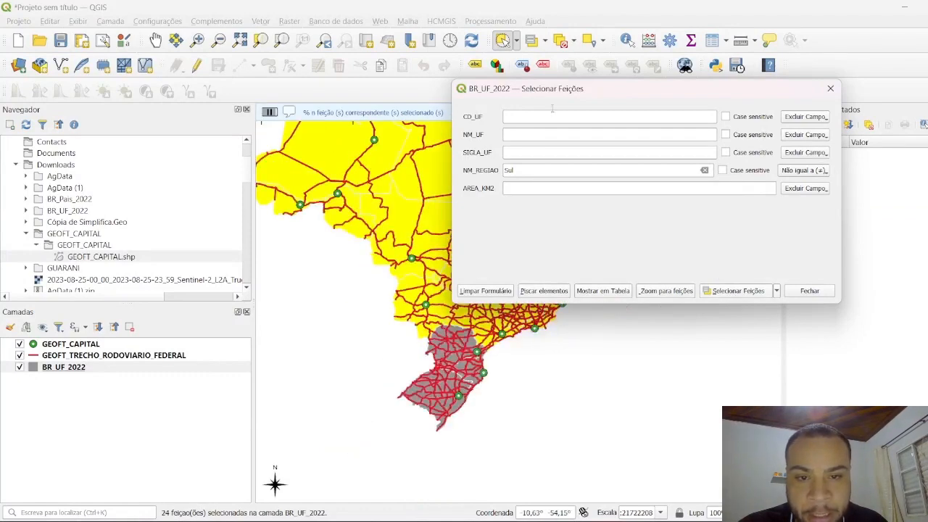
left_click_drag(563, 98, 650, 71)
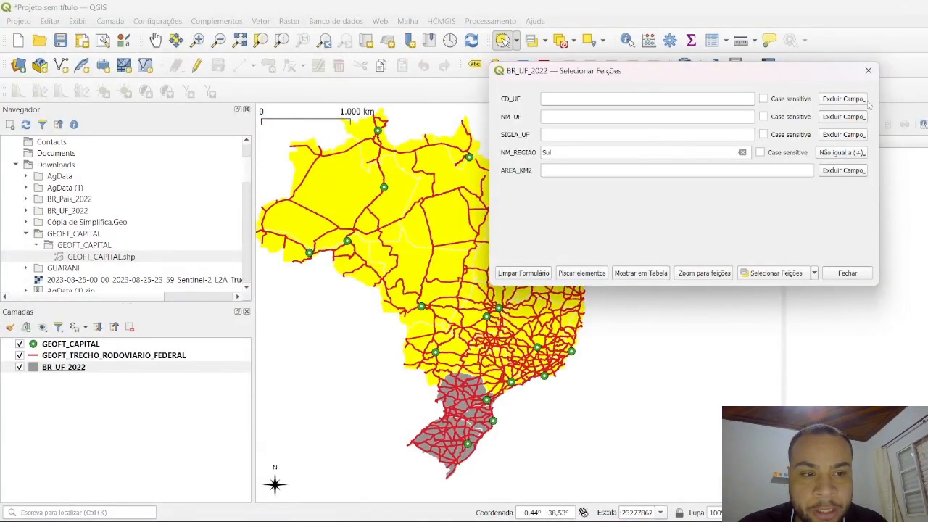
left_click(869, 70)
left_click(571, 42)
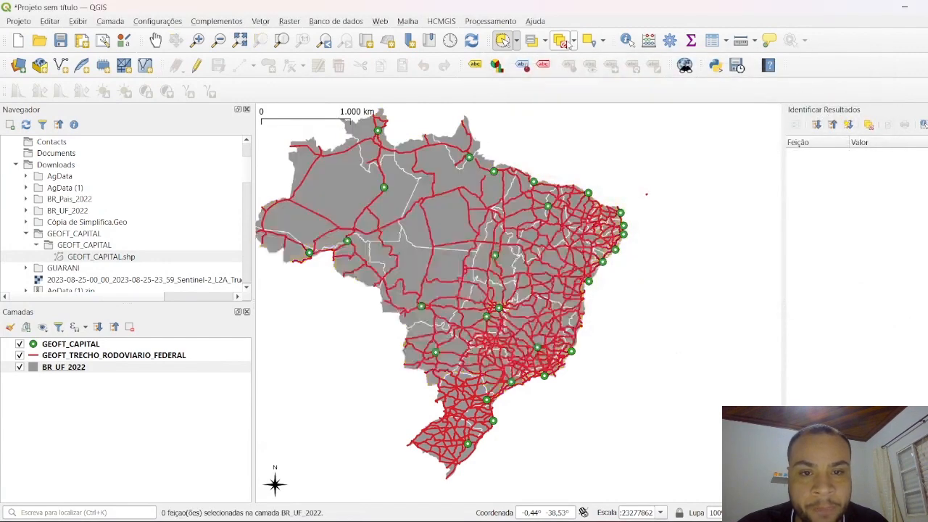
left_click(545, 43)
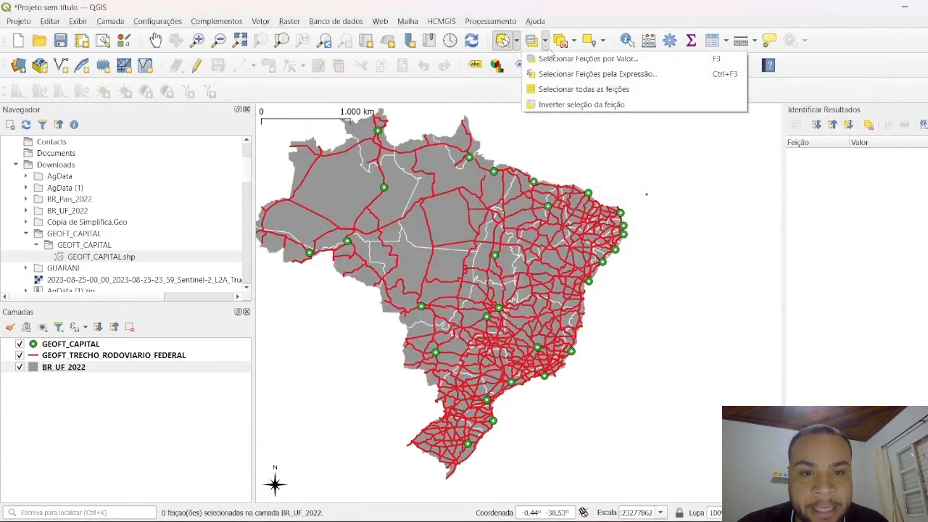
left_click(578, 62)
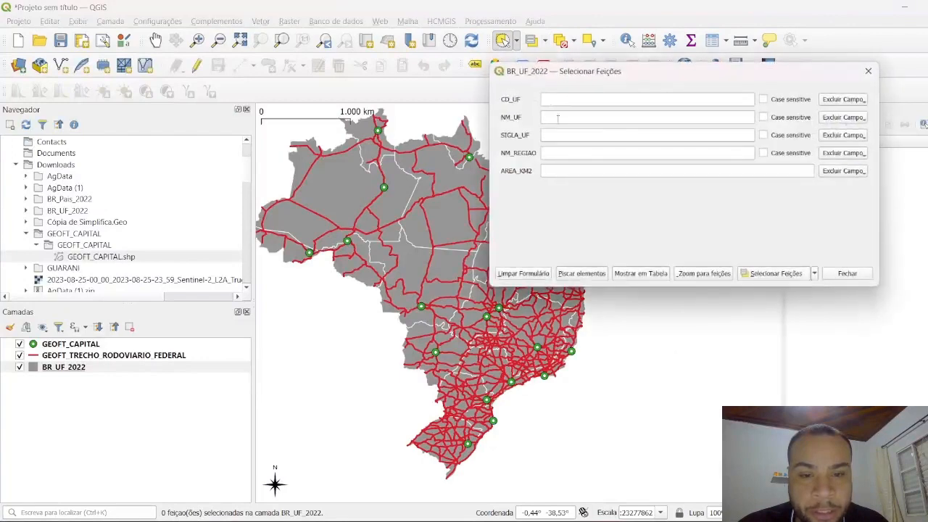
left_click(868, 71)
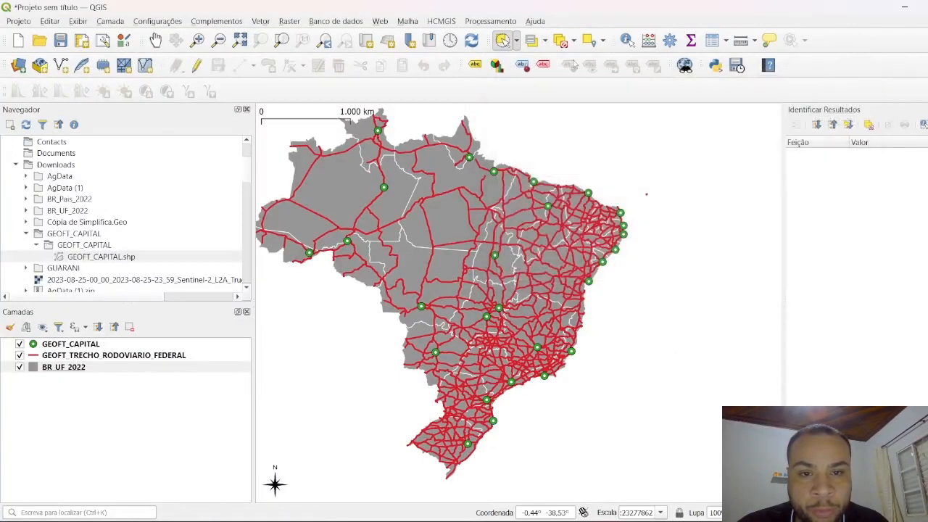
Step: Select the BR_UF_2022 state matching the expression "SIGLA_UF" = 'SP', taking the field from Campo e Valores, and close the expression dialog
left_click(546, 44)
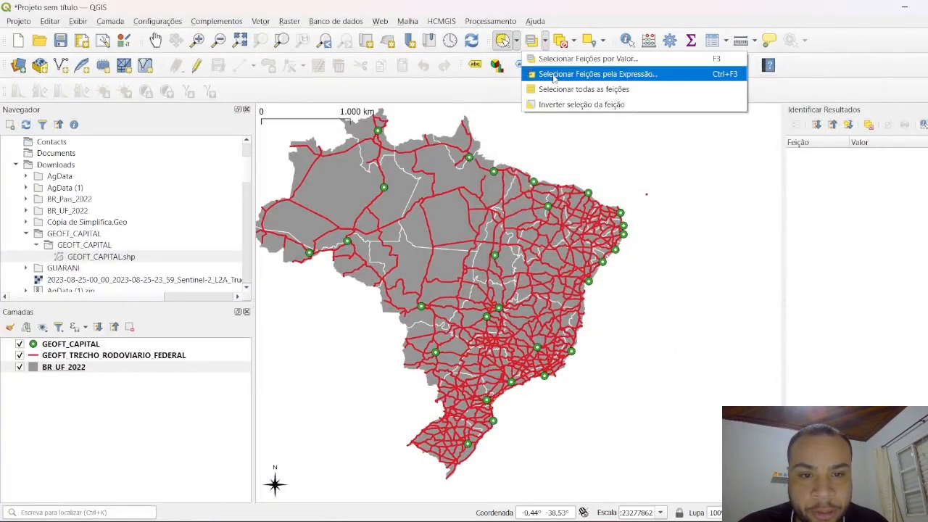
left_click(596, 75)
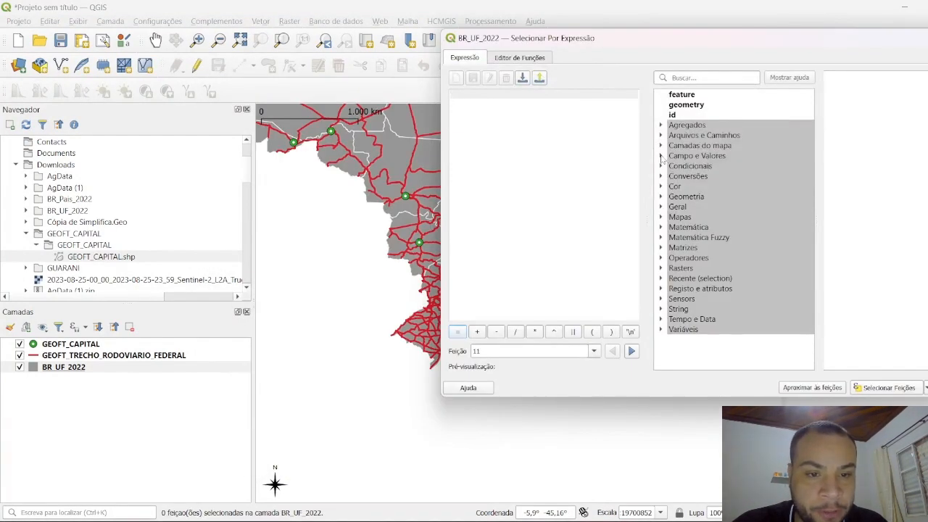
left_click(660, 156)
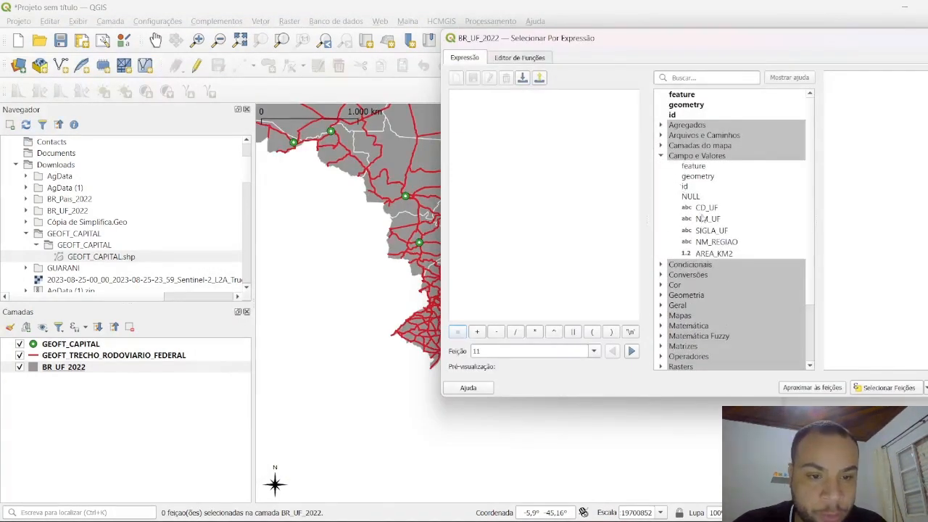
double_click(713, 233)
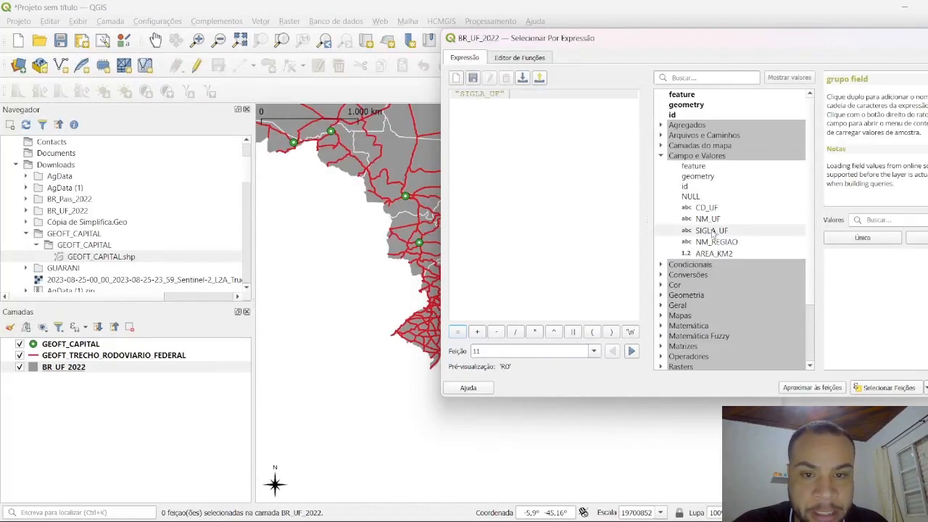
type("= 'SP")
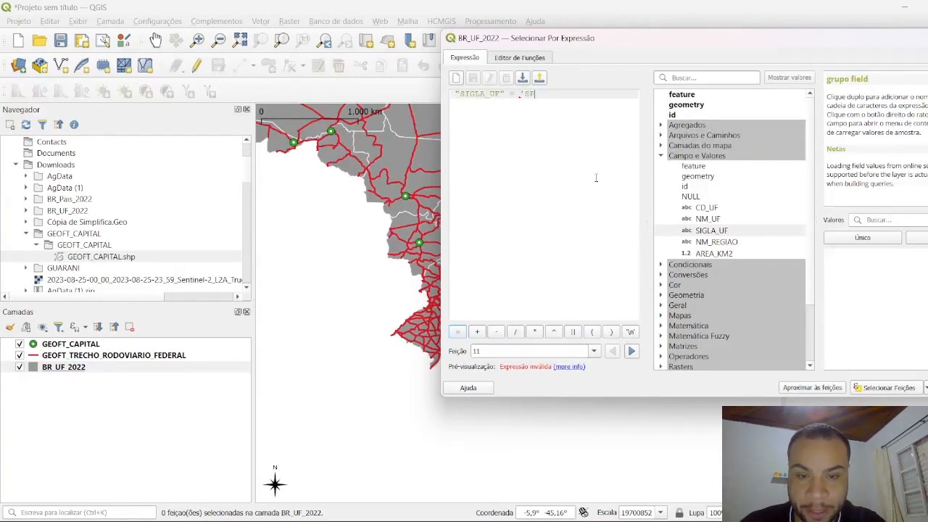
type("'")
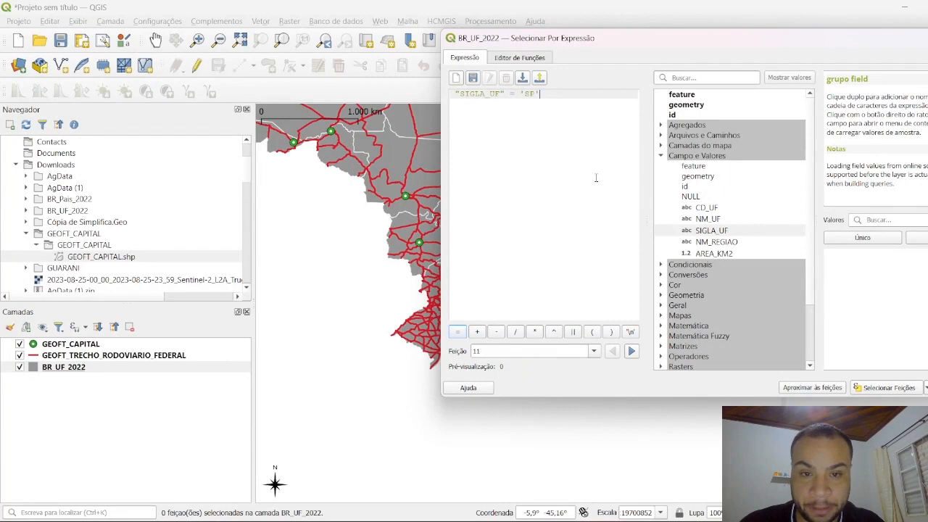
left_click(890, 388)
scroll(397, 281, "up", 3)
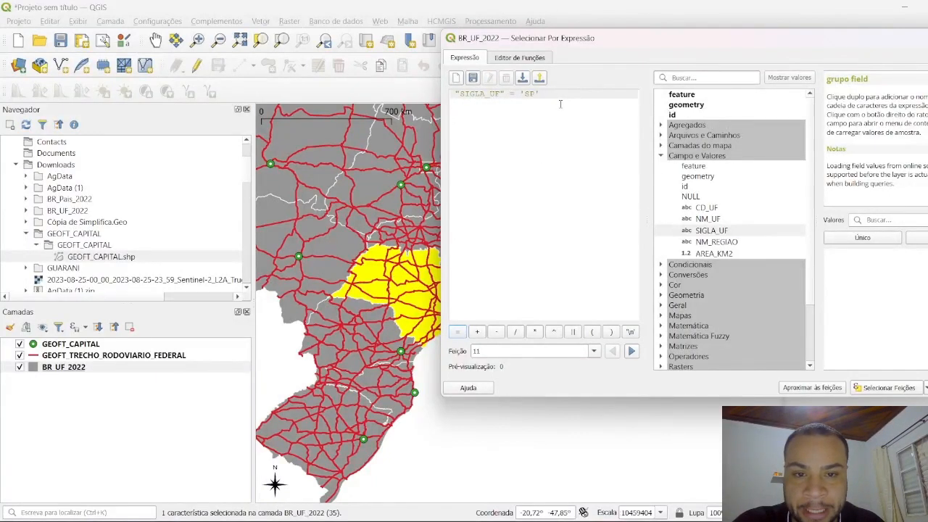
left_click_drag(560, 104, 449, 94)
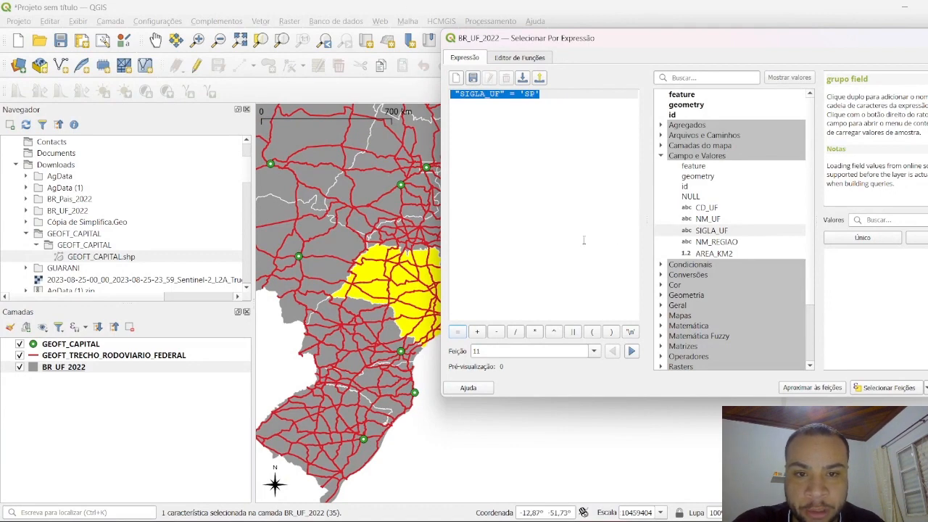
left_click_drag(927, 39, 870, 41)
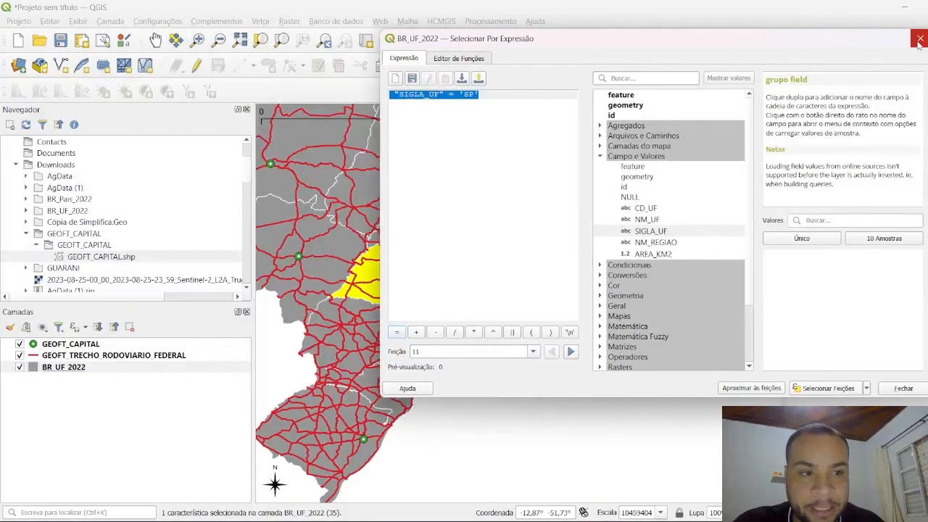
left_click(919, 40)
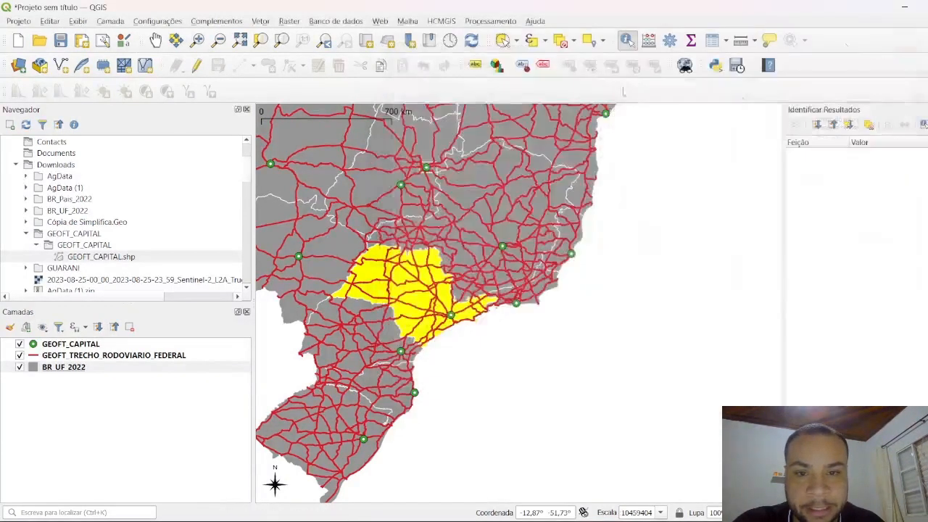
Step: Invert the feature selection on the BR_UF_2022 layer
left_click(545, 41)
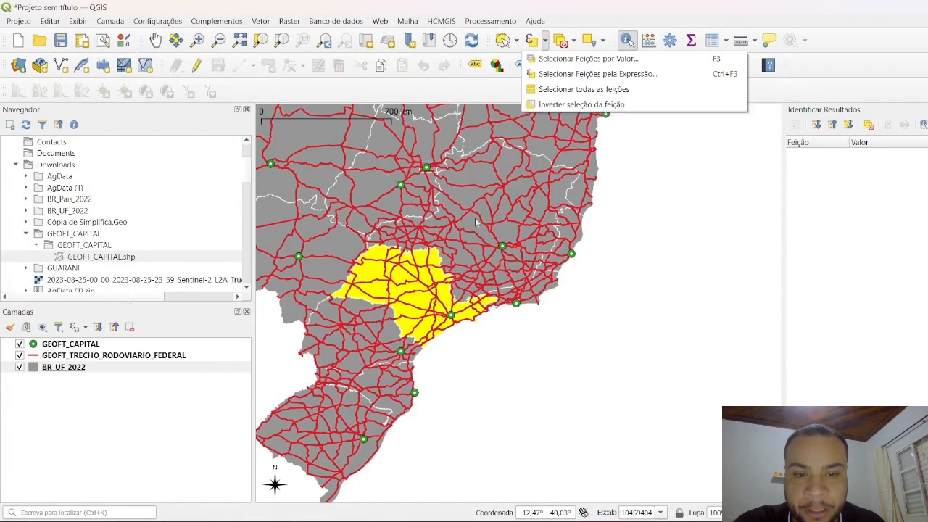
left_click(565, 106)
scroll(589, 240, "down", 1)
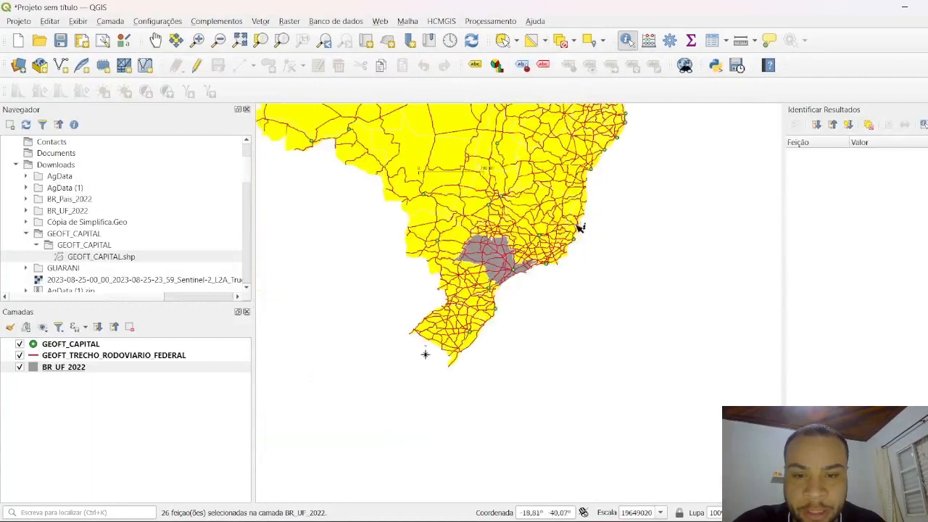
left_click_drag(593, 185, 597, 248)
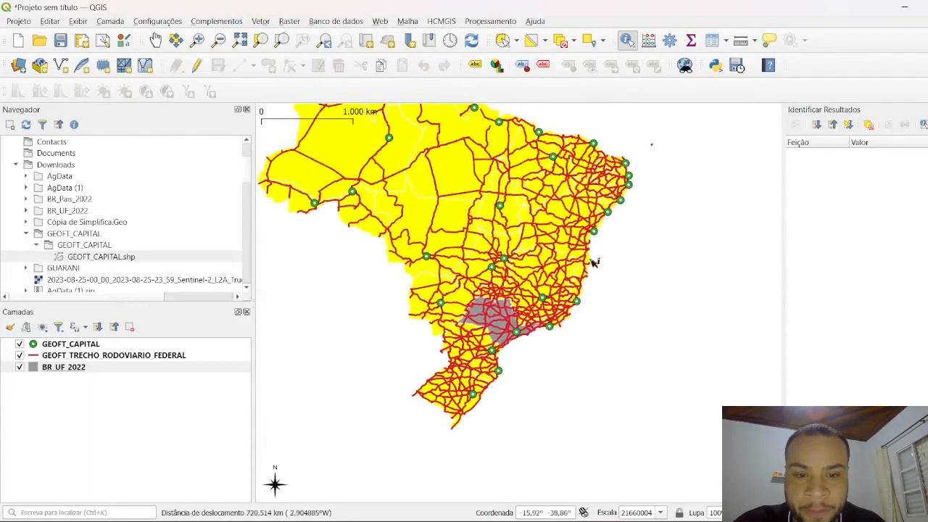
scroll(576, 221, "up", 1)
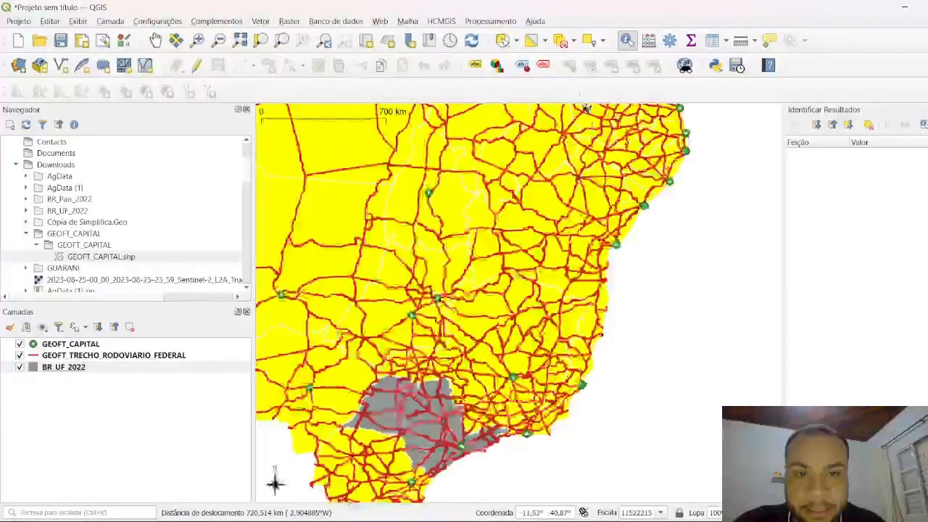
Step: Select all features of the BR_UF_2022 layer, and clear the selection
left_click(547, 42)
left_click(583, 89)
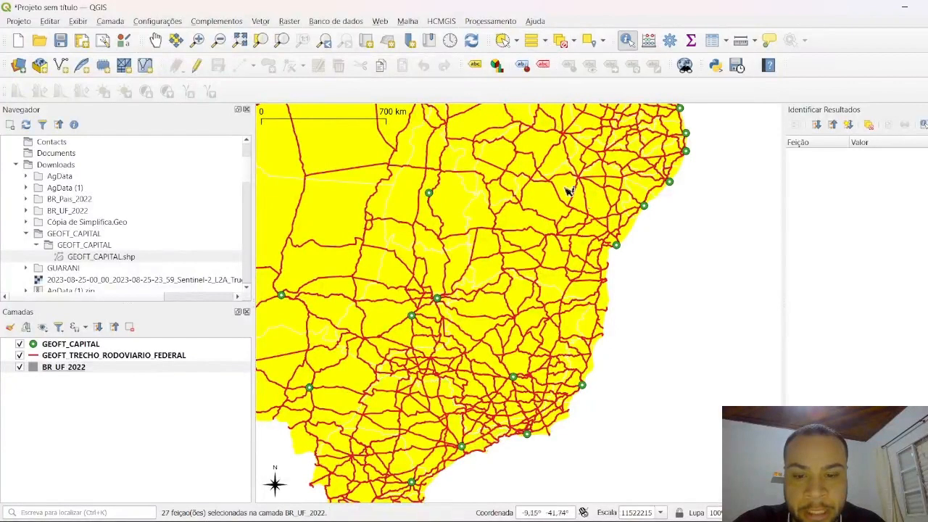
left_click(563, 43)
scroll(586, 239, "down", 1)
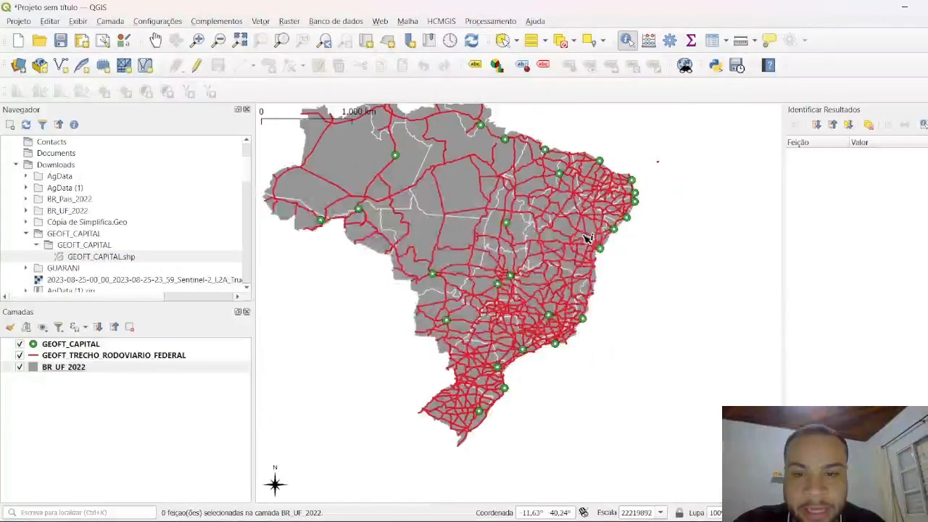
left_click_drag(588, 240, 618, 296)
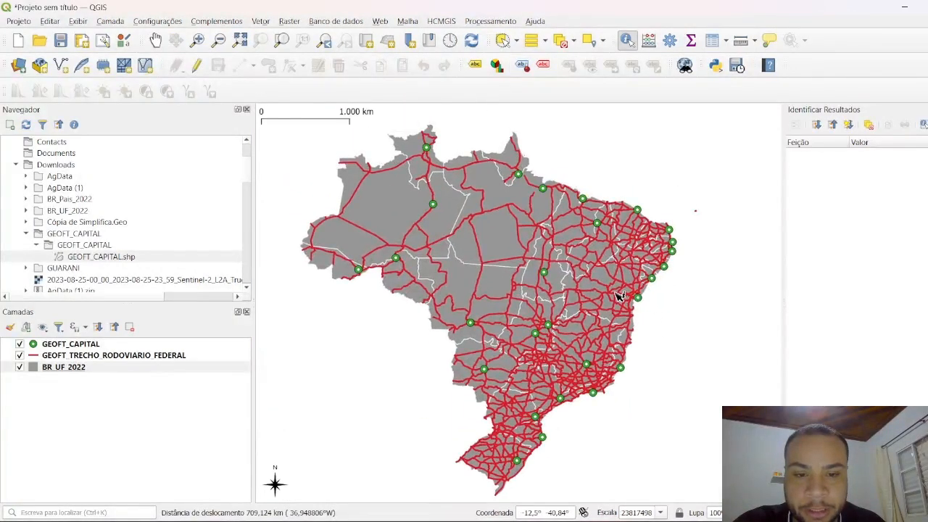